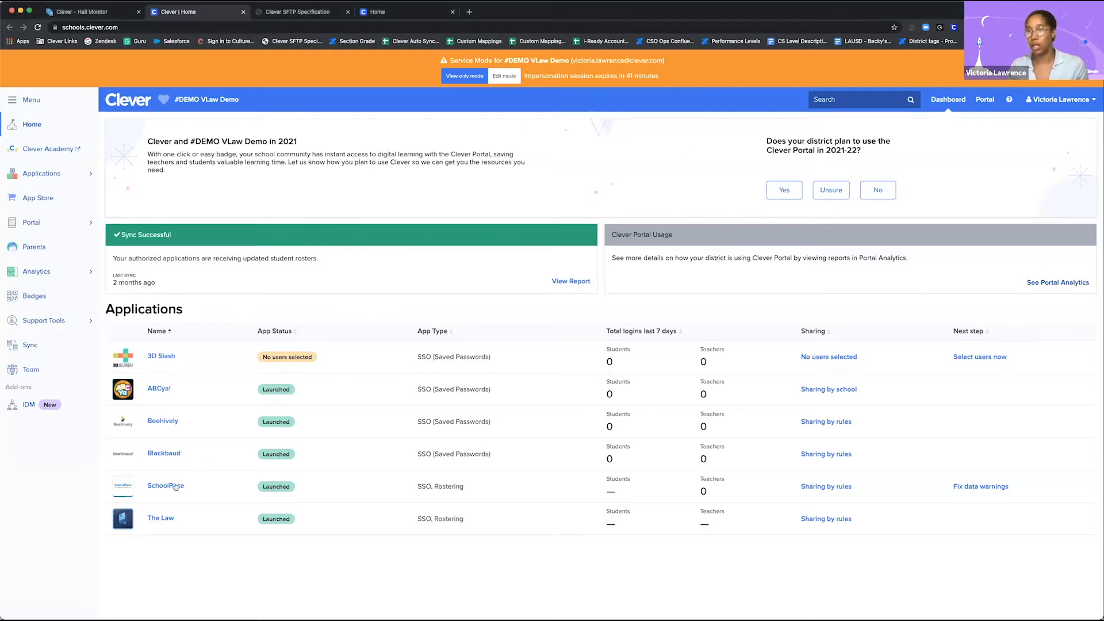
Step: Search for the SchoolPace application and open its page
click(852, 101)
text(schoolpace)
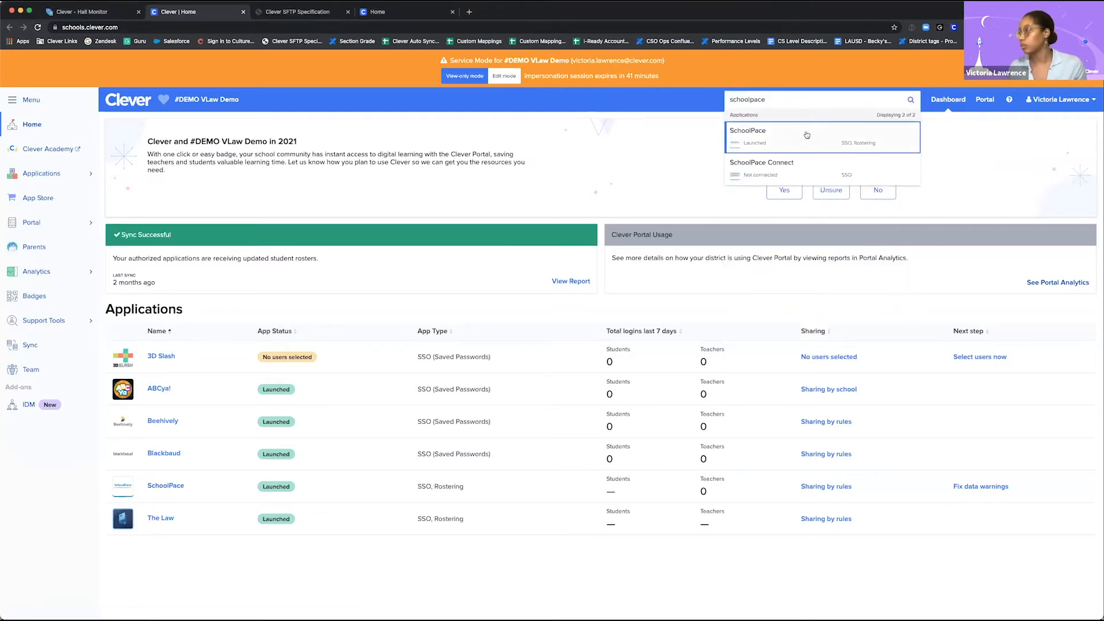
click(805, 133)
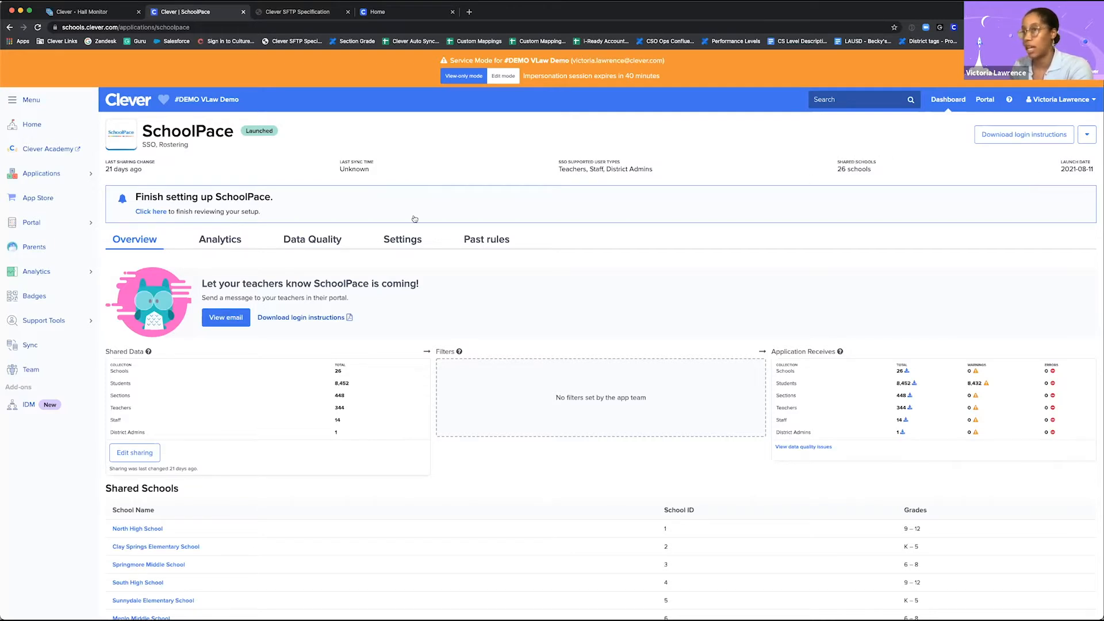
Step: Examine SchoolPace's overview, including its shared data, filters, data the application receives, and shared schools
scroll(485, 312, down, 2)
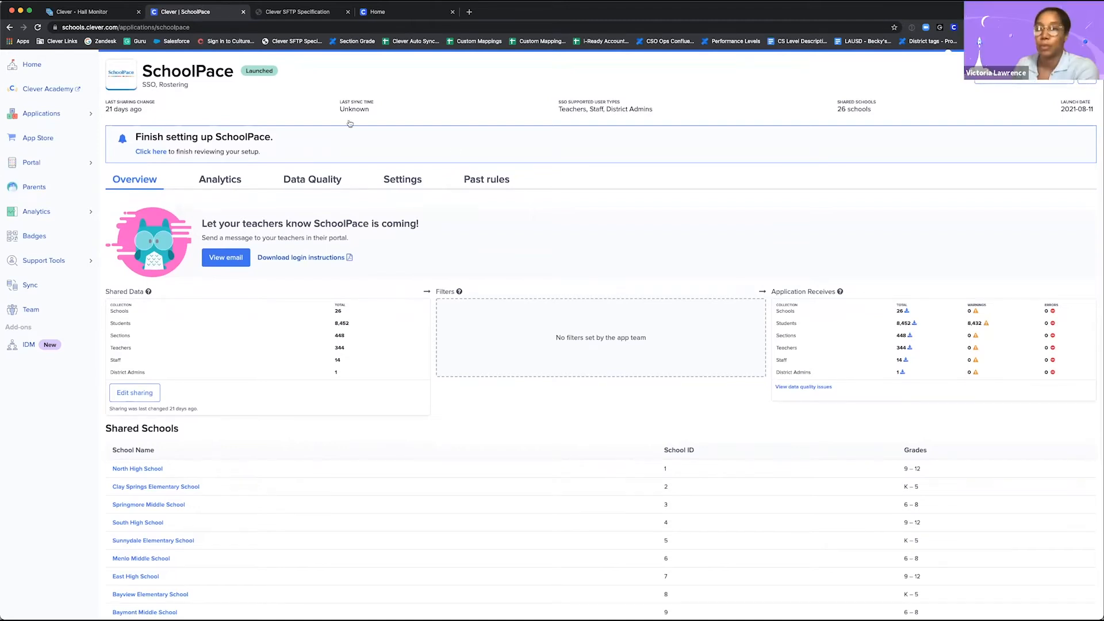
scroll(455, 149, up, 2)
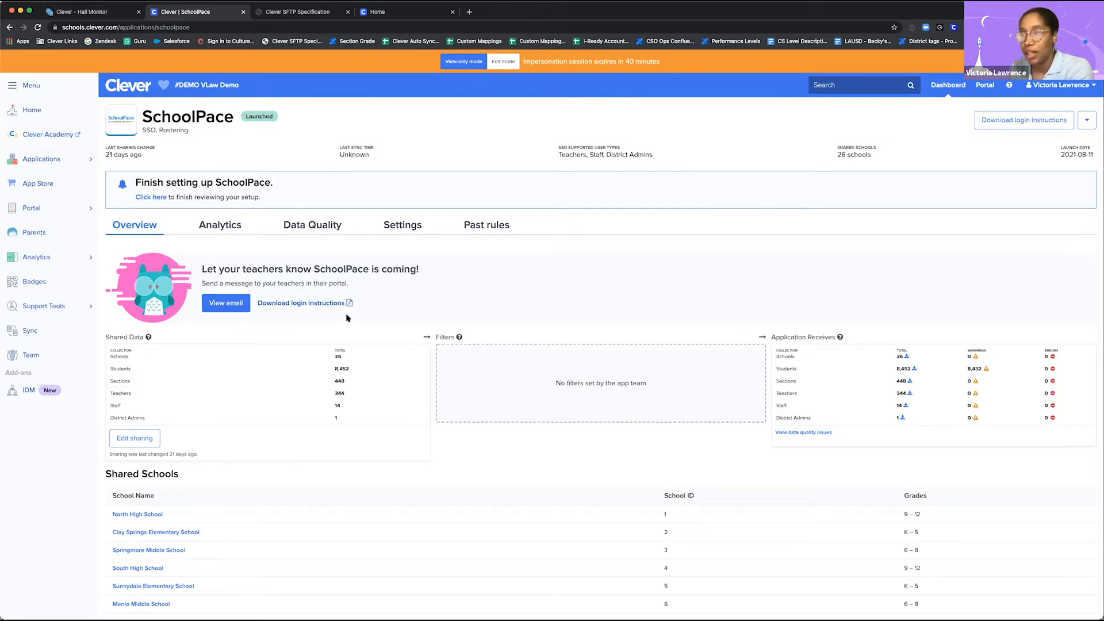
scroll(347, 318, down, 2)
scroll(346, 318, down, 1)
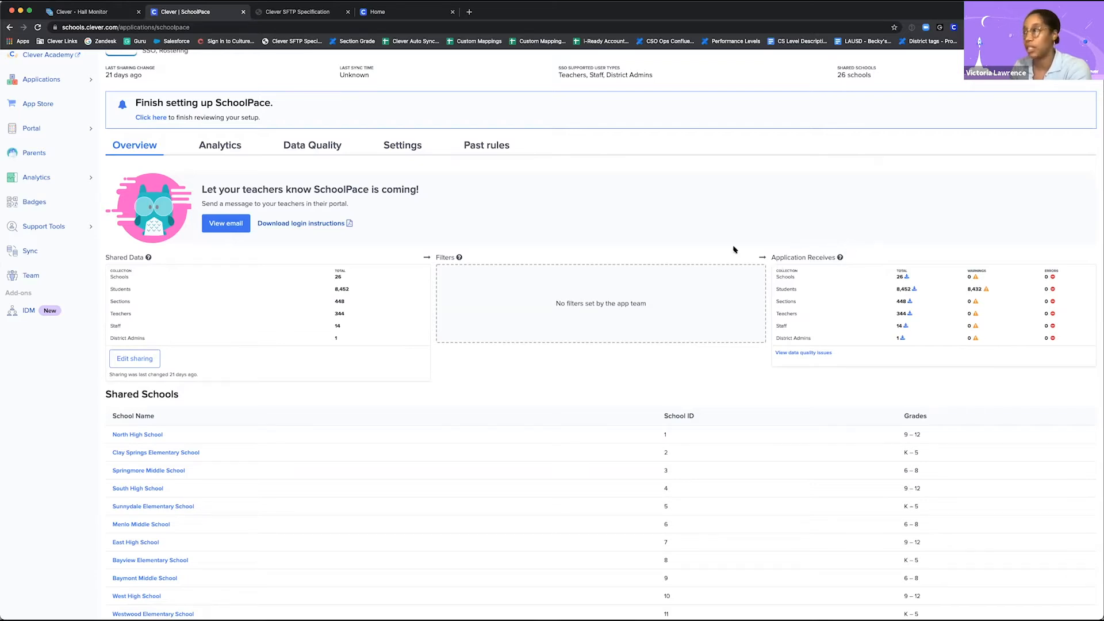
scroll(957, 270, down, 1)
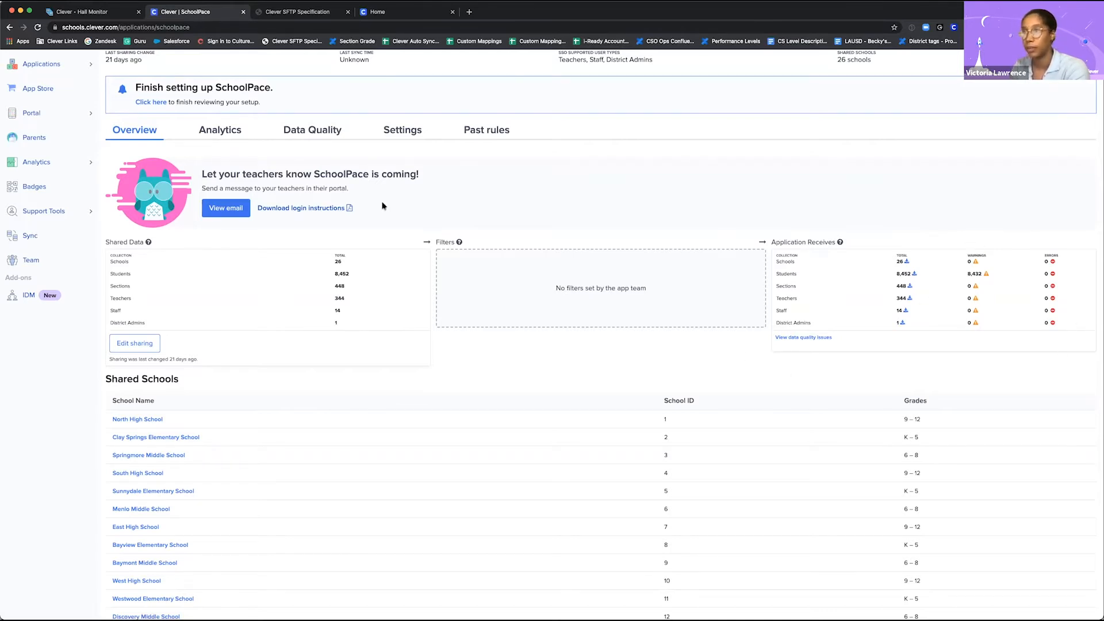
scroll(383, 206, up, 1)
scroll(230, 306, down, 2)
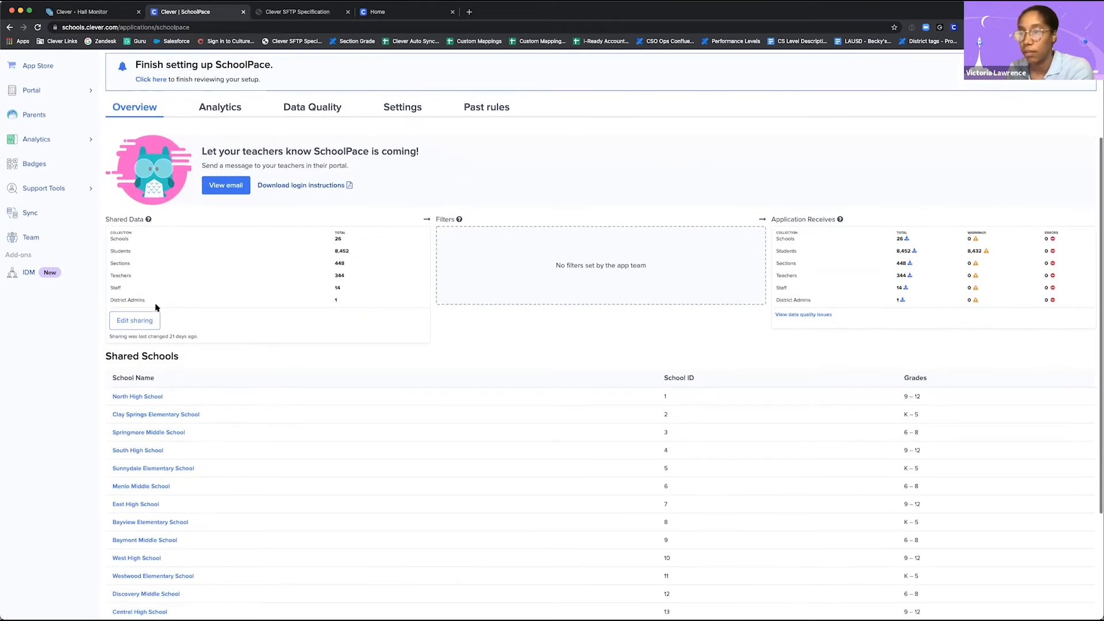
Step: Open SchoolPace's data sharing settings, switch the session to edit mode, and start editing the sharing rules
click(141, 322)
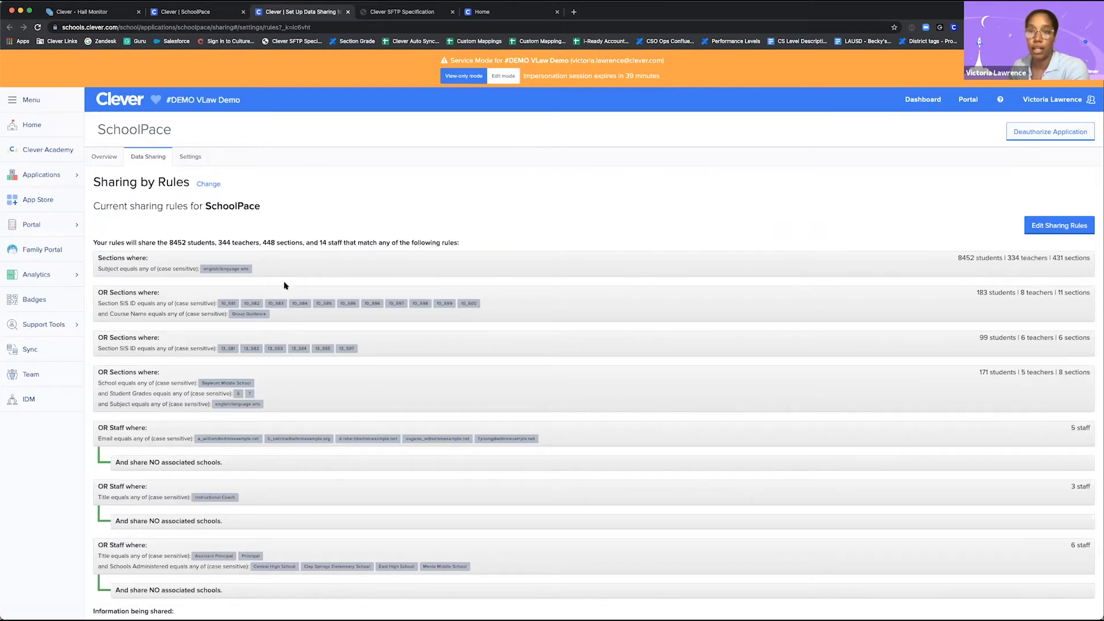
scroll(481, 219, down, 1)
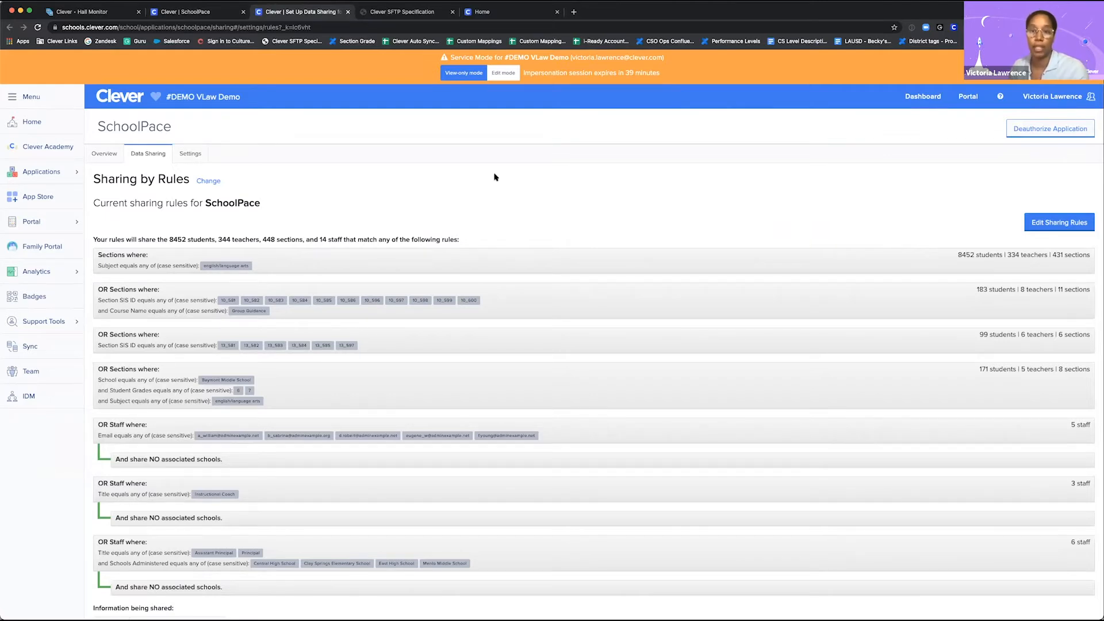
click(503, 75)
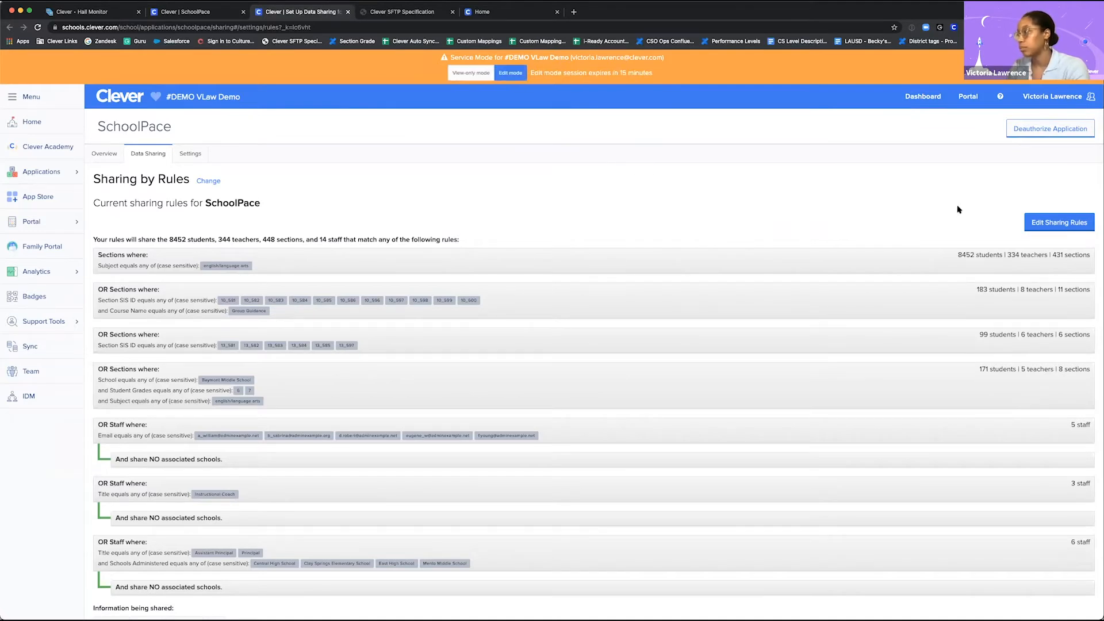
click(1062, 222)
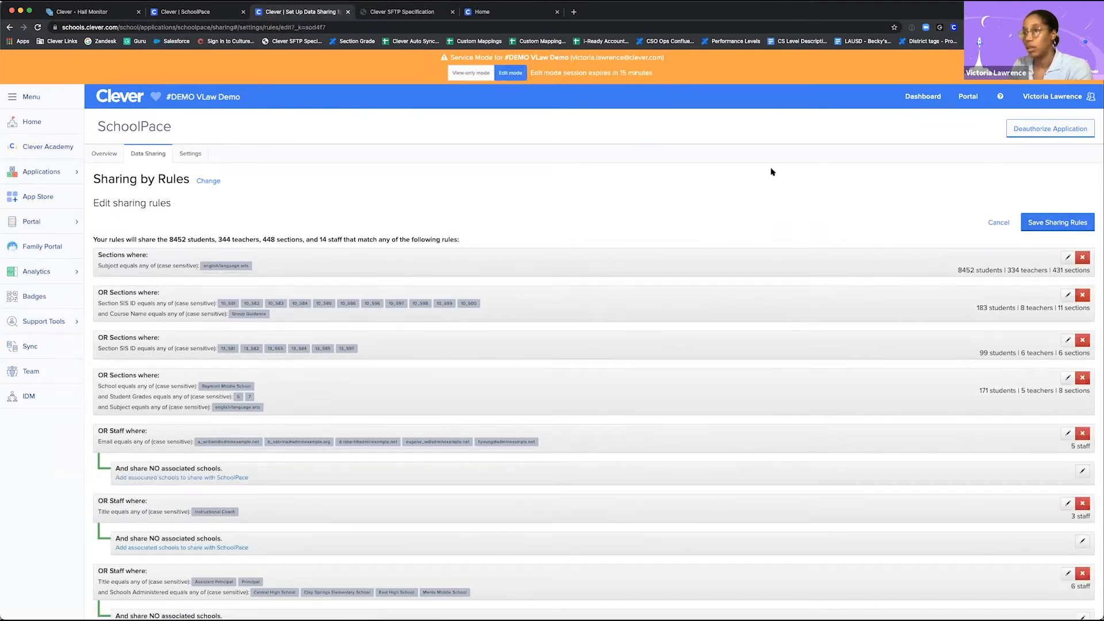
Step: Open the sections rule based only on the subject english/language arts and examine its matching sections
scroll(314, 142, down, 1)
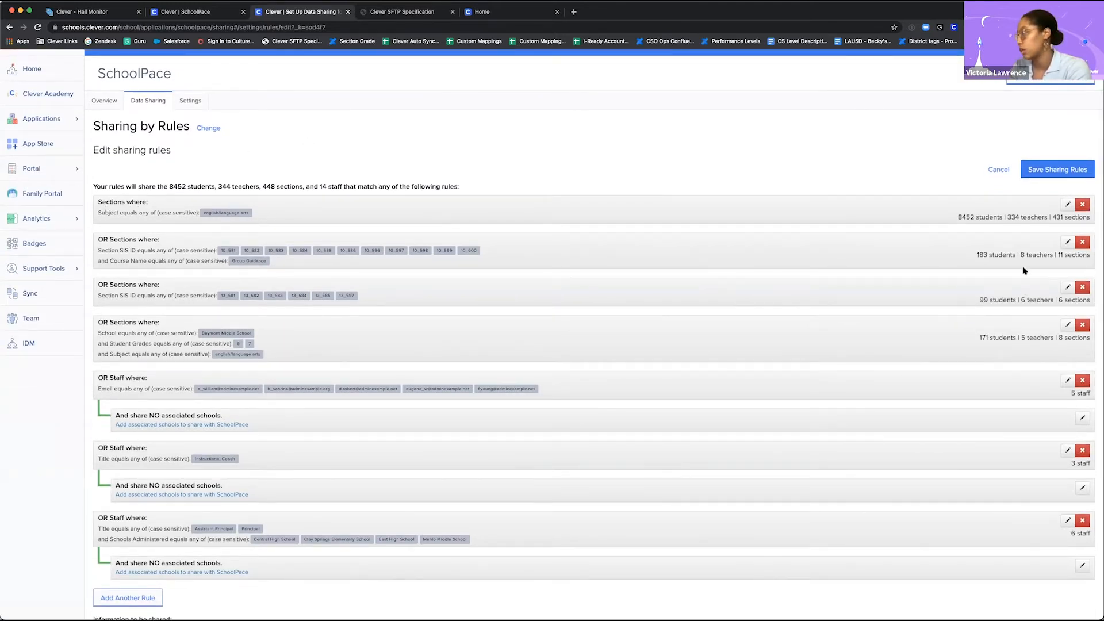
click(1068, 206)
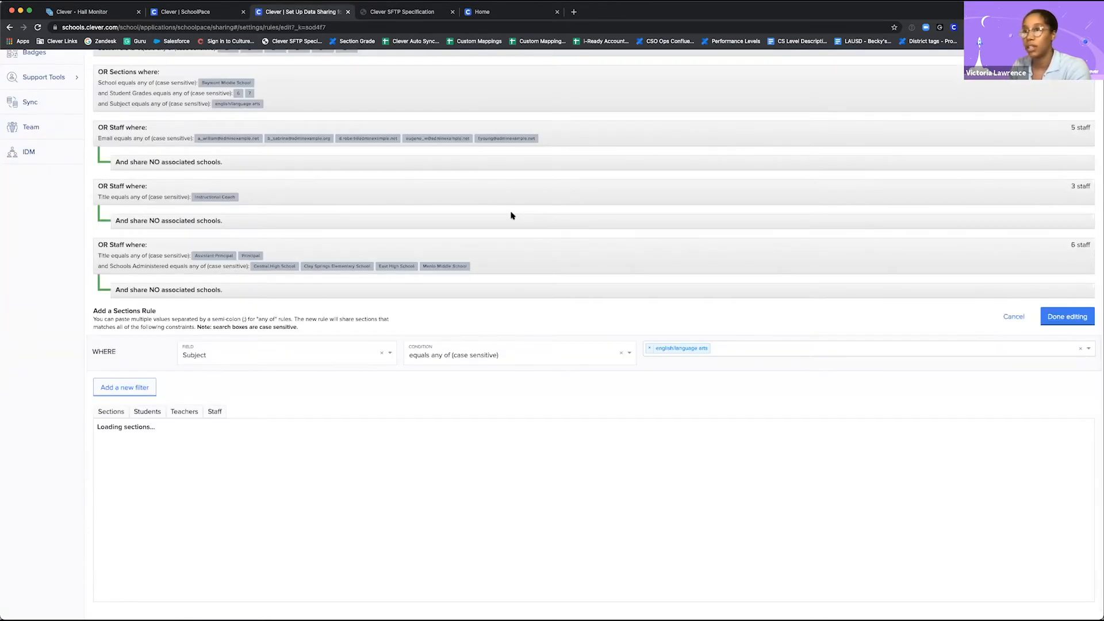
scroll(511, 215, down, 2)
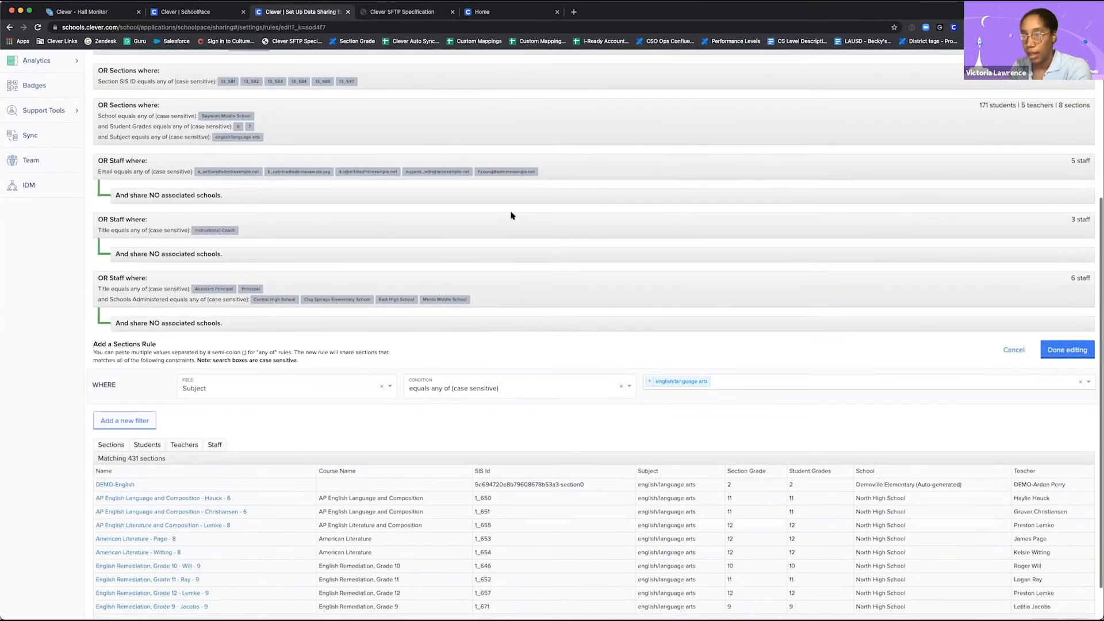
scroll(511, 215, down, 2)
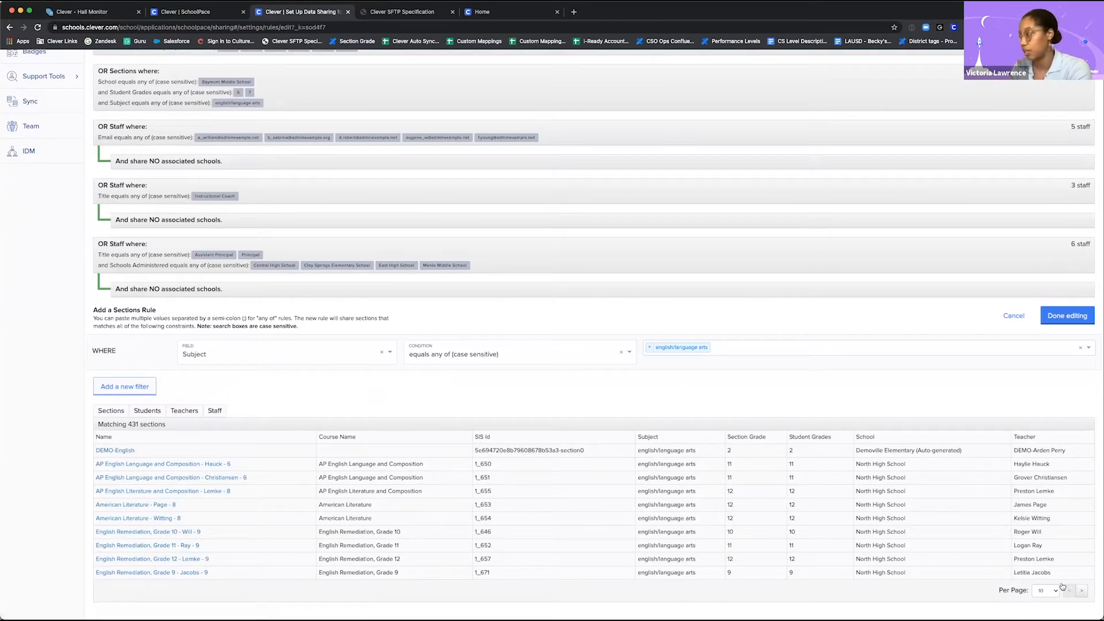
scroll(606, 390, down, 2)
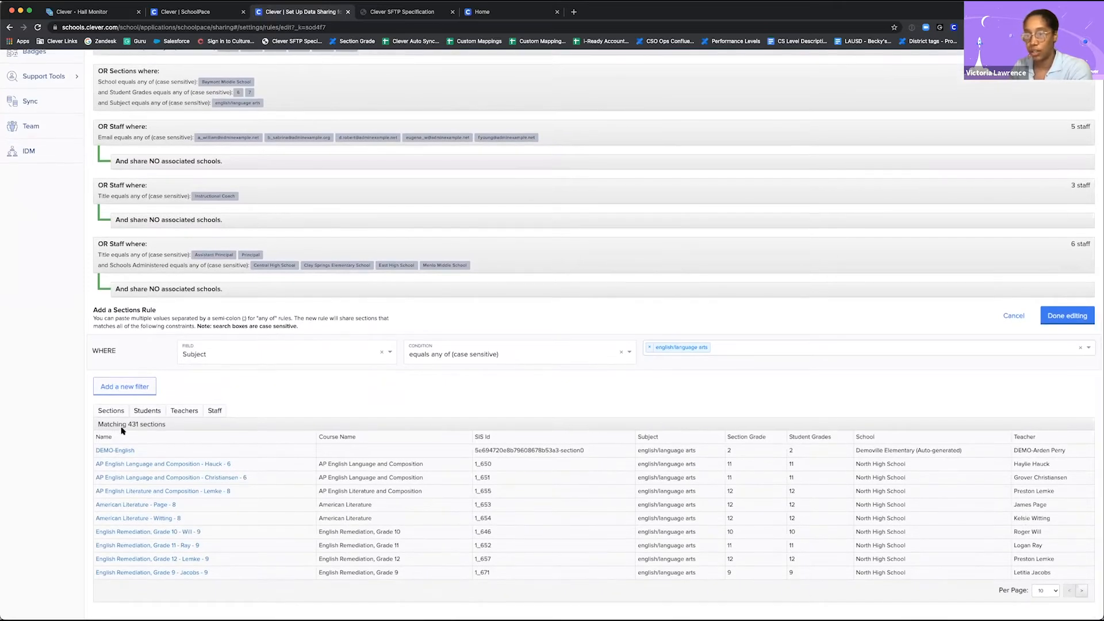
drag(167, 425, 128, 426)
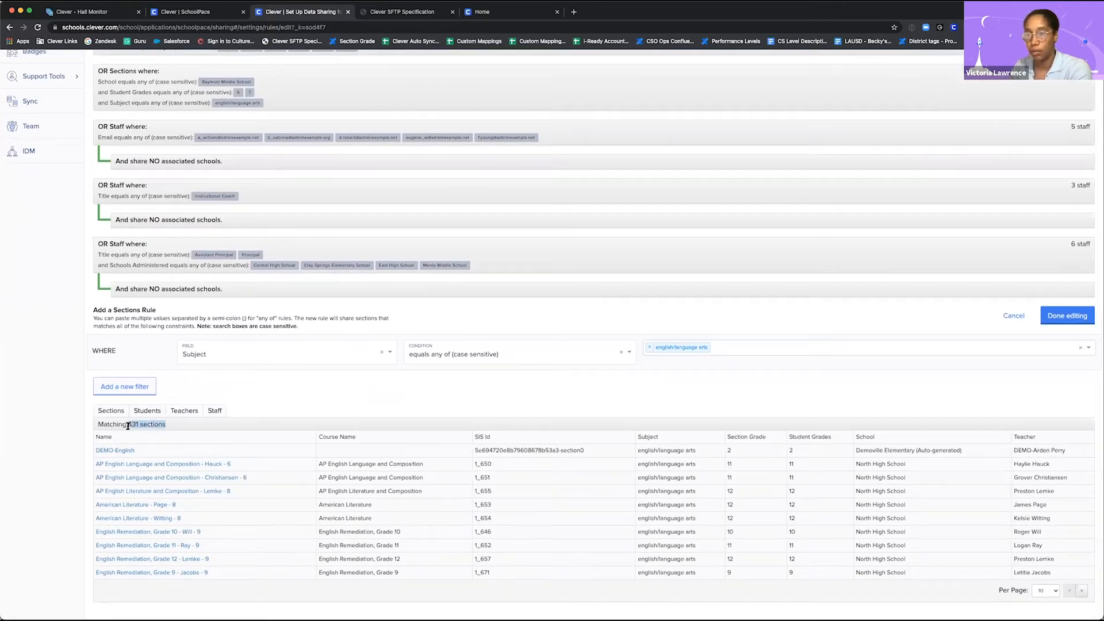
click(505, 409)
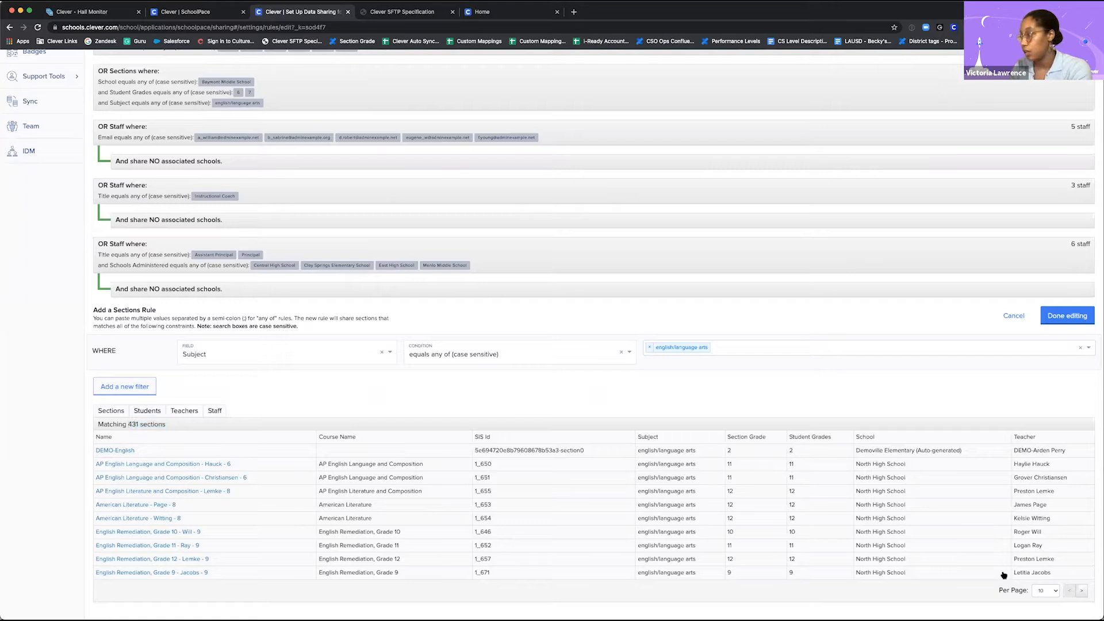
Step: Check the page-size choices for the matching sections, and cancel editing of the english/language arts rule
click(1044, 591)
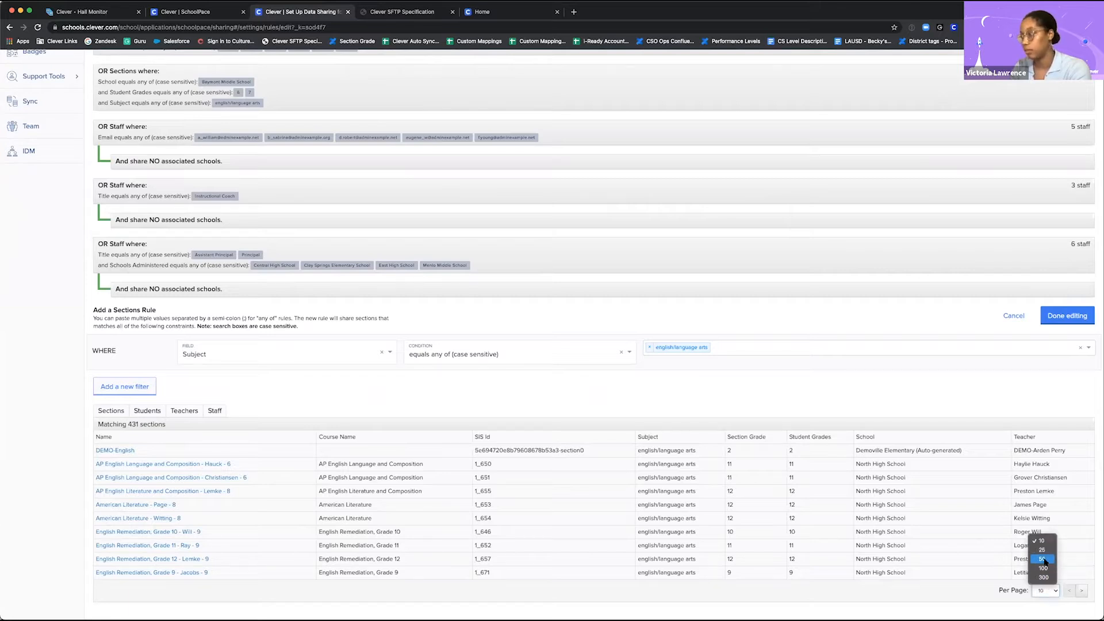
click(698, 595)
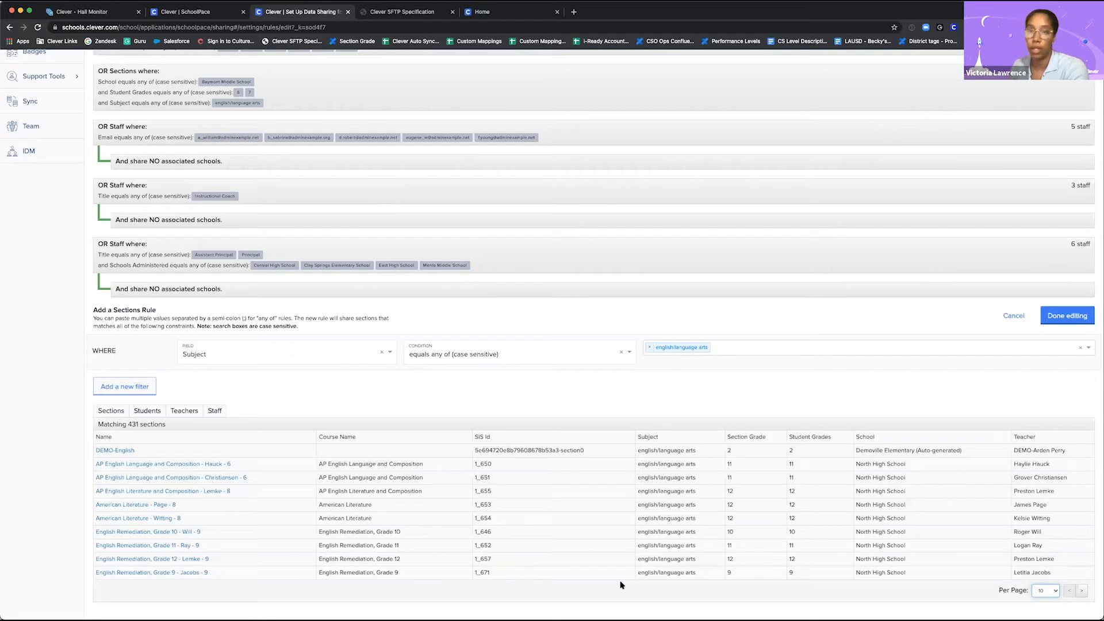
click(1024, 315)
Step: Open the sections rule combining Section SIS IDs with the Group Guidance course name and inspect its matching SIS IDs
scroll(633, 261, up, 2)
scroll(633, 261, up, 1)
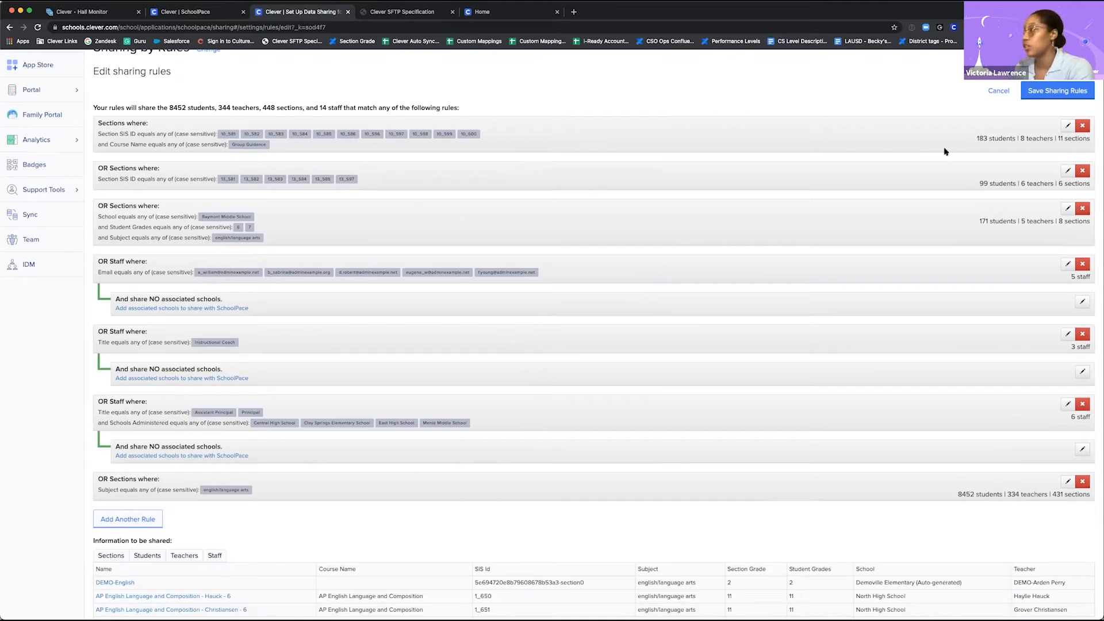
drag(98, 123, 146, 122)
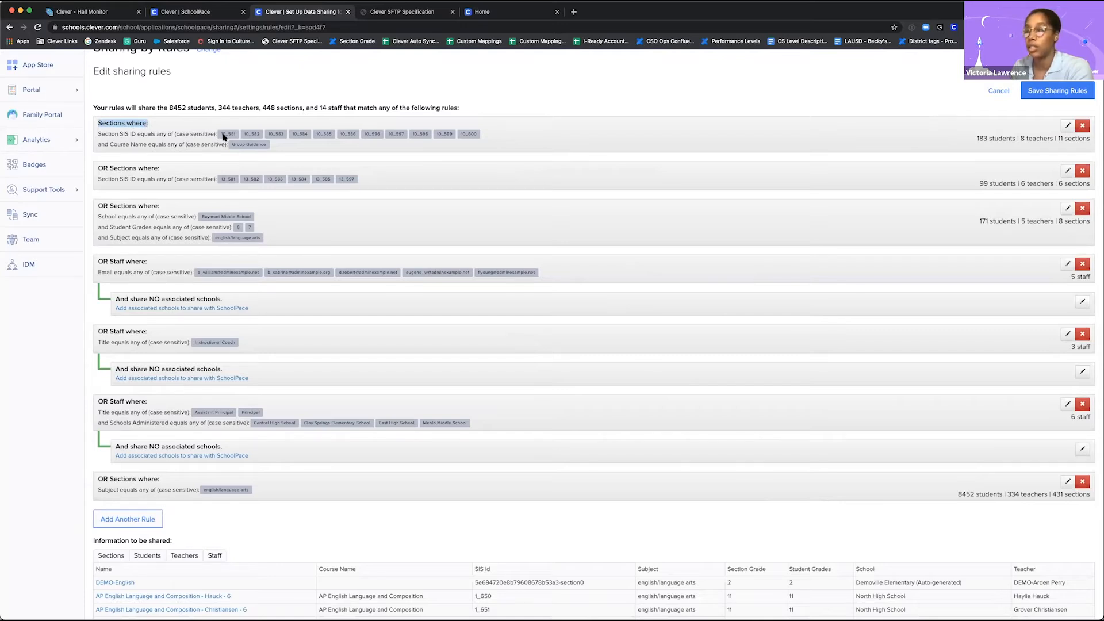
click(1067, 126)
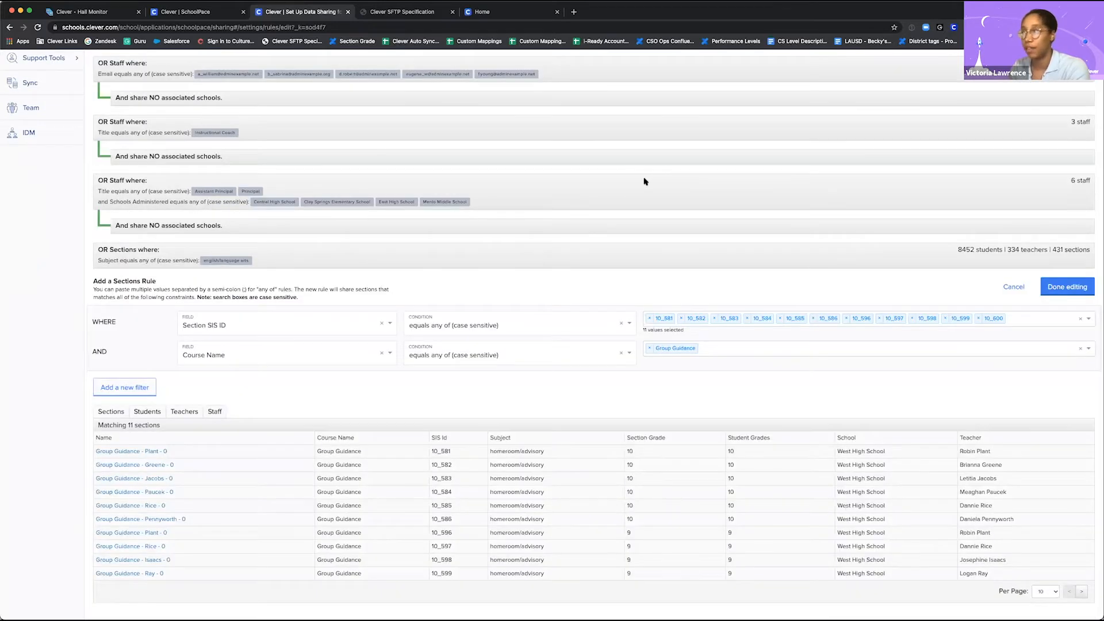
scroll(548, 230, down, 1)
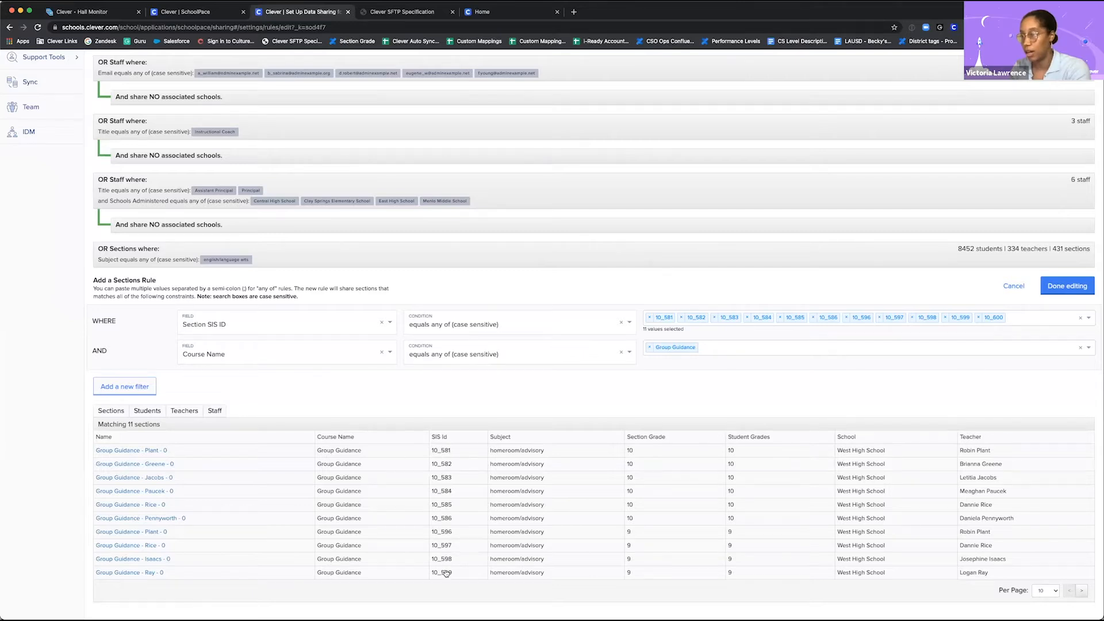
double_click(433, 452)
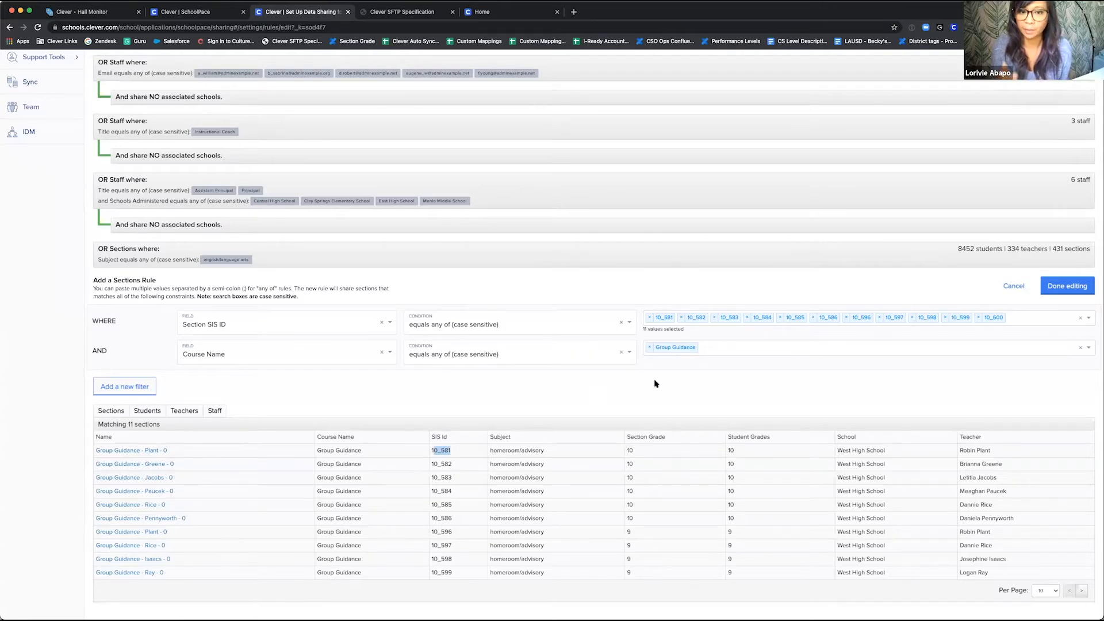
click(736, 214)
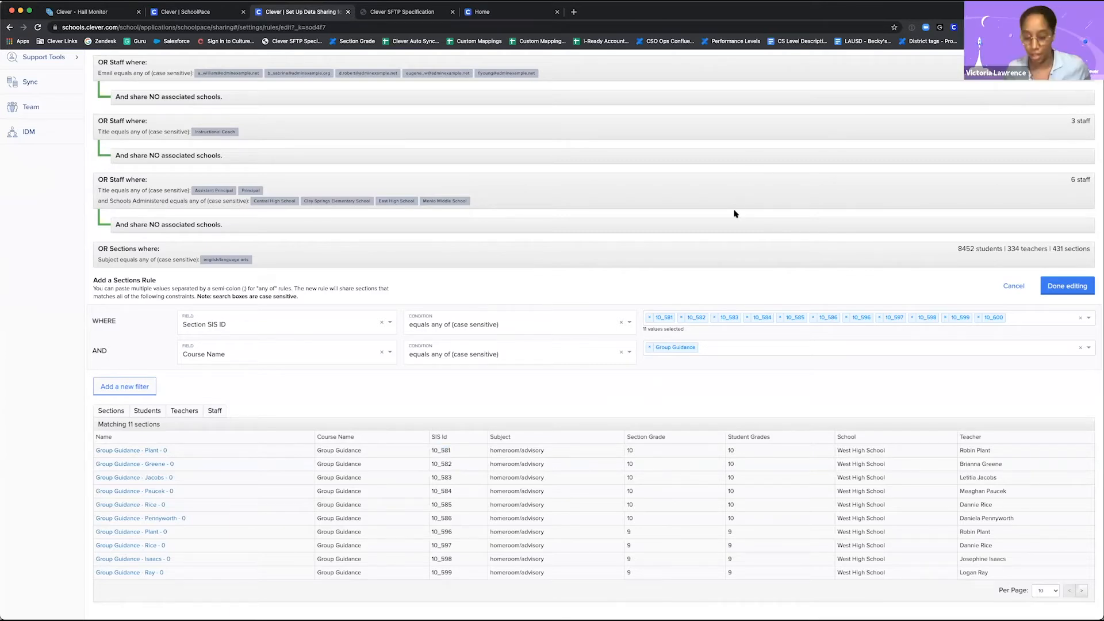
Step: Enlarge the page to 150% and examine the Group Guidance rule's filter conditions and matching sections
key(super+equal)
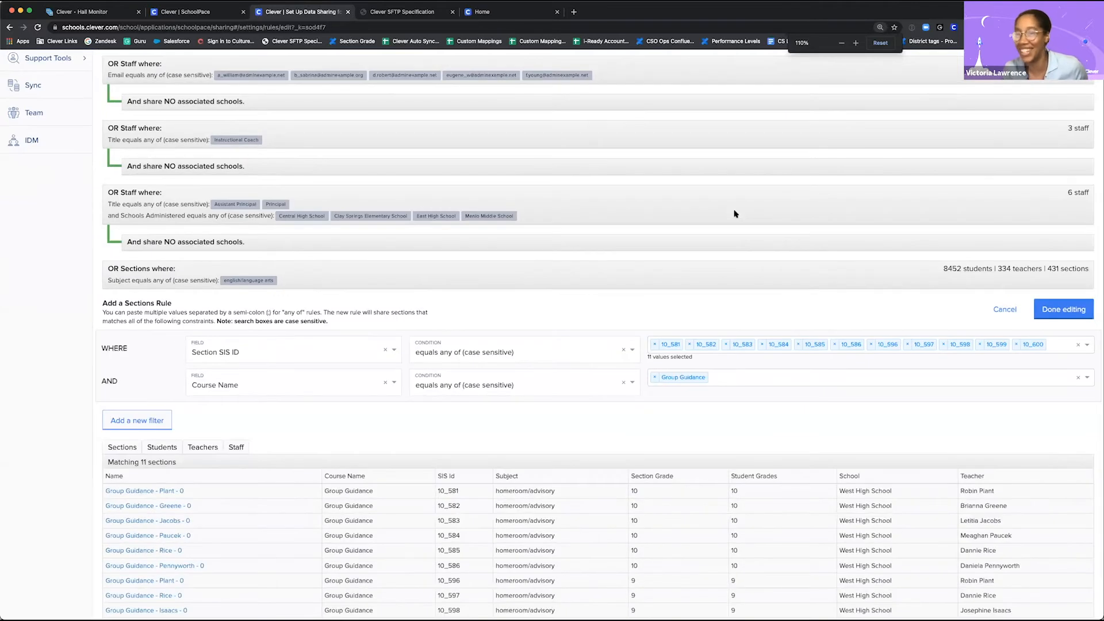
key(super+equal)
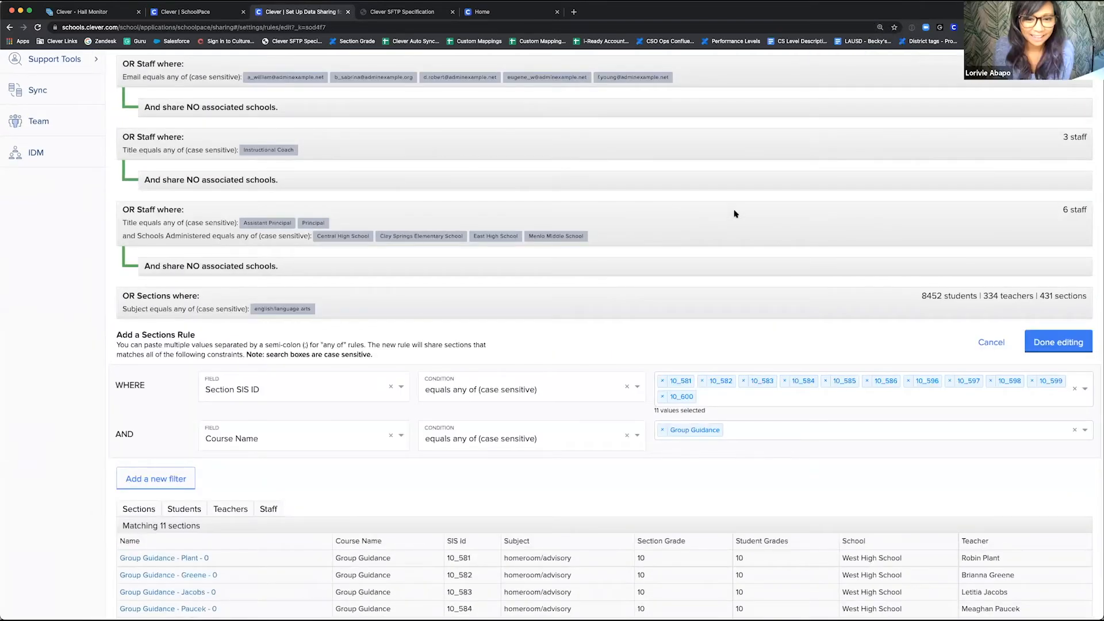
key(super+equal)
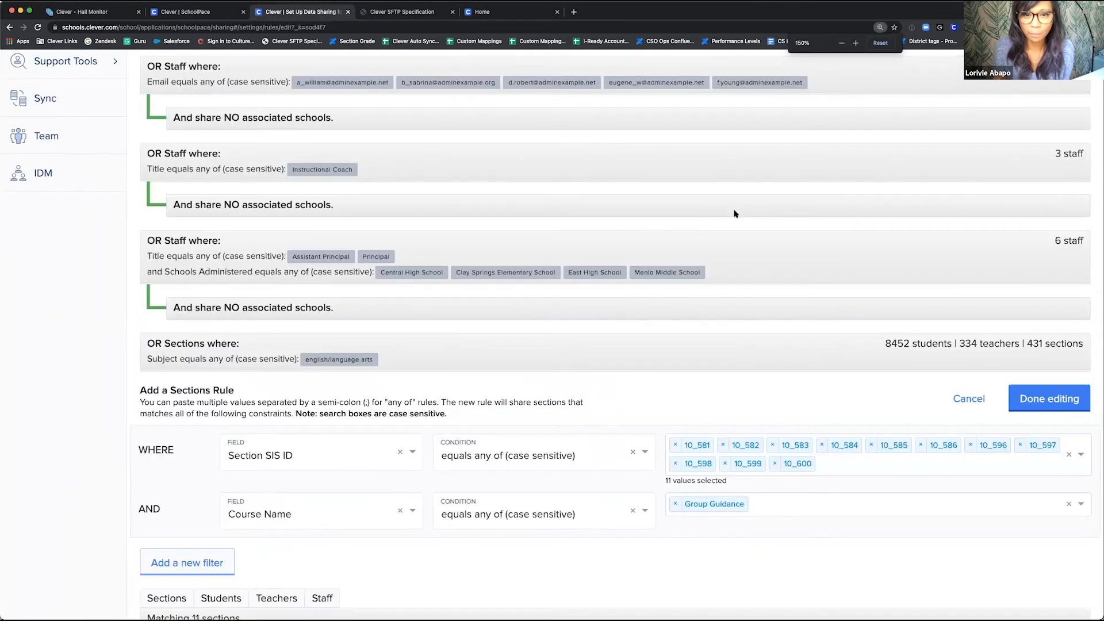
drag(734, 211, 722, 155)
scroll(724, 155, down, 2)
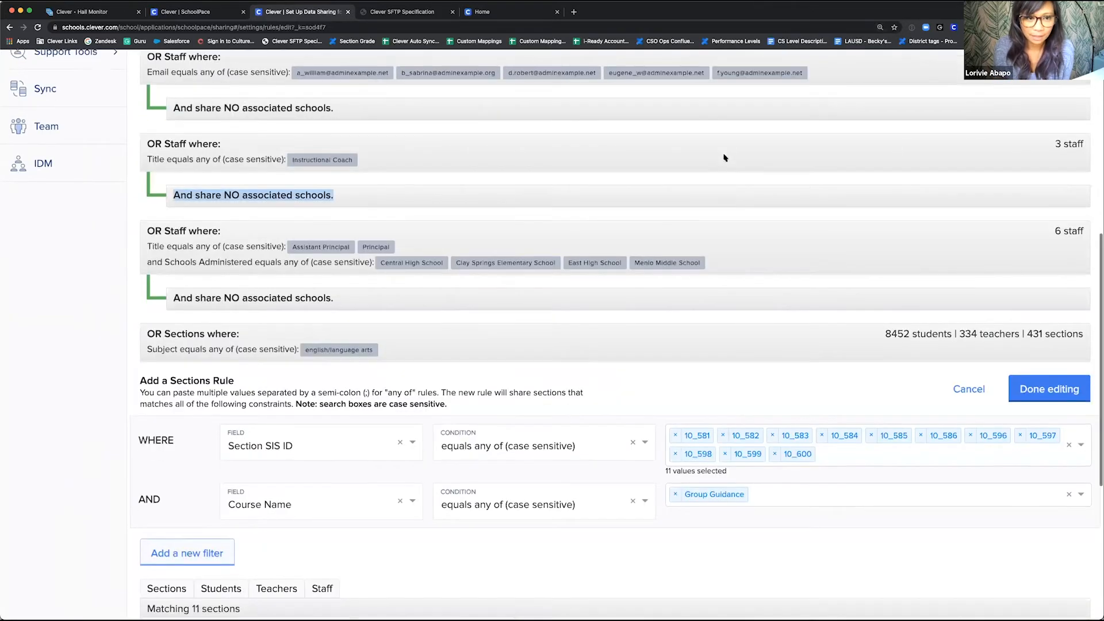
scroll(724, 157, down, 1)
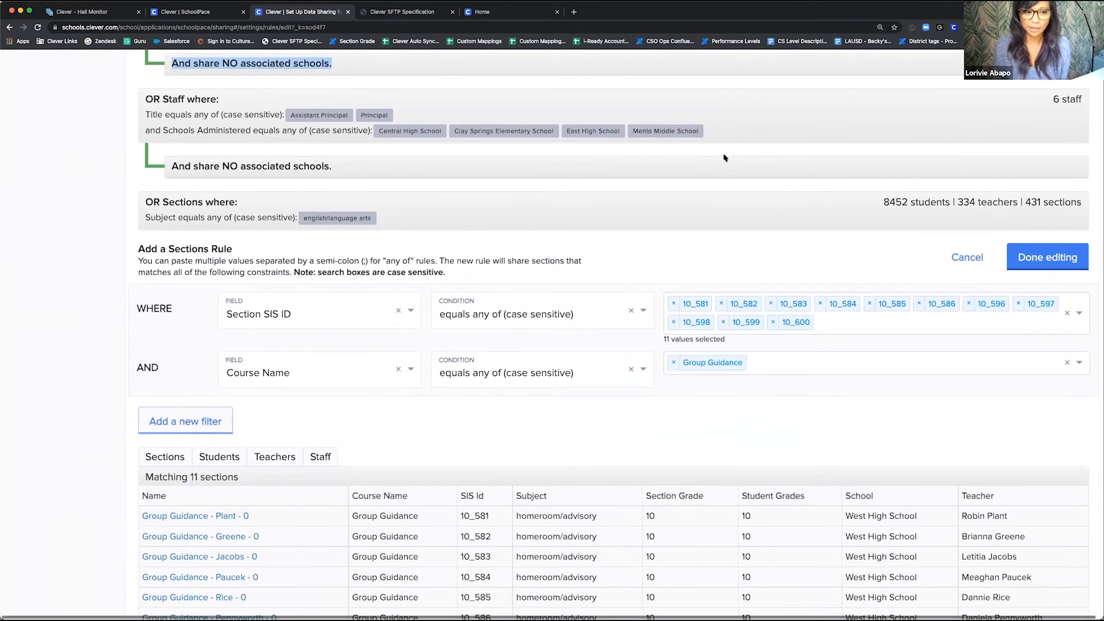
scroll(725, 158, left, 1)
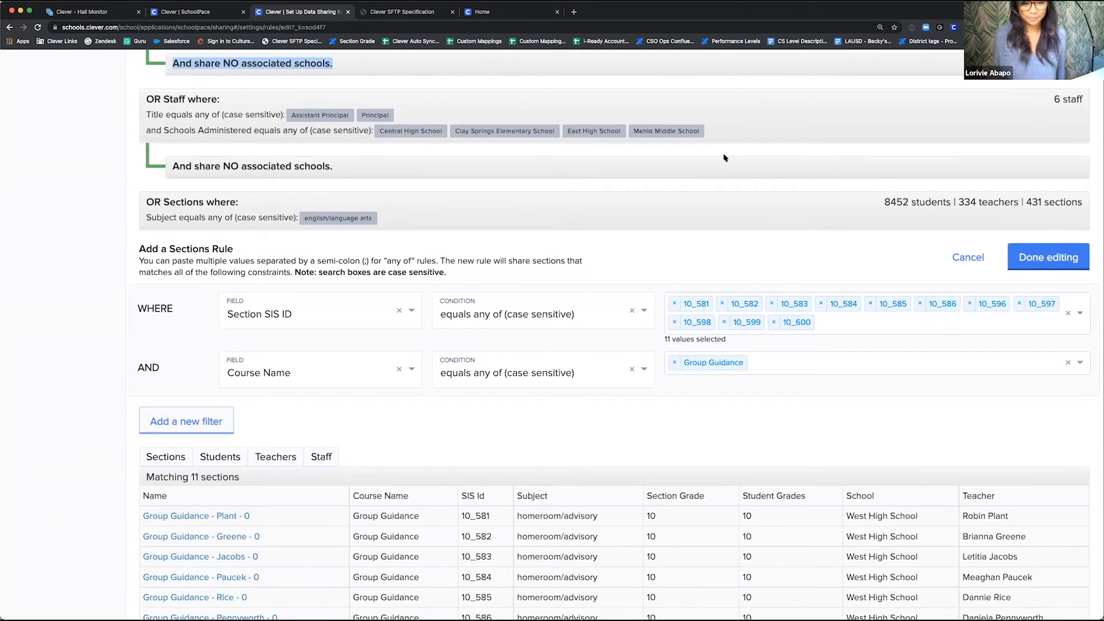
scroll(724, 158, down, 1)
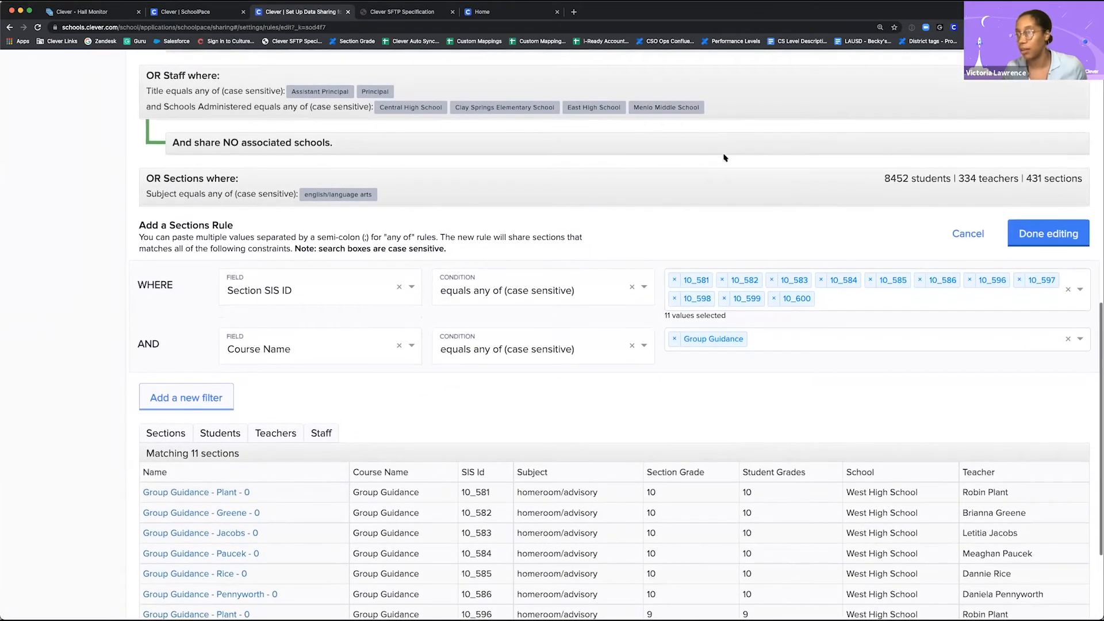
scroll(615, 169, down, 2)
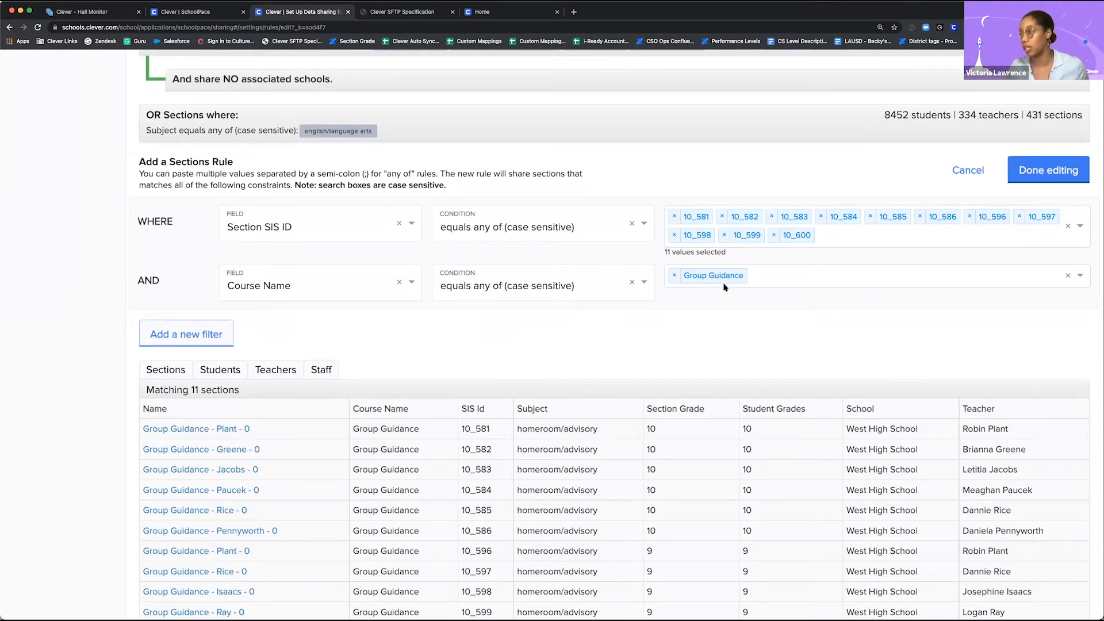
scroll(446, 323, down, 2)
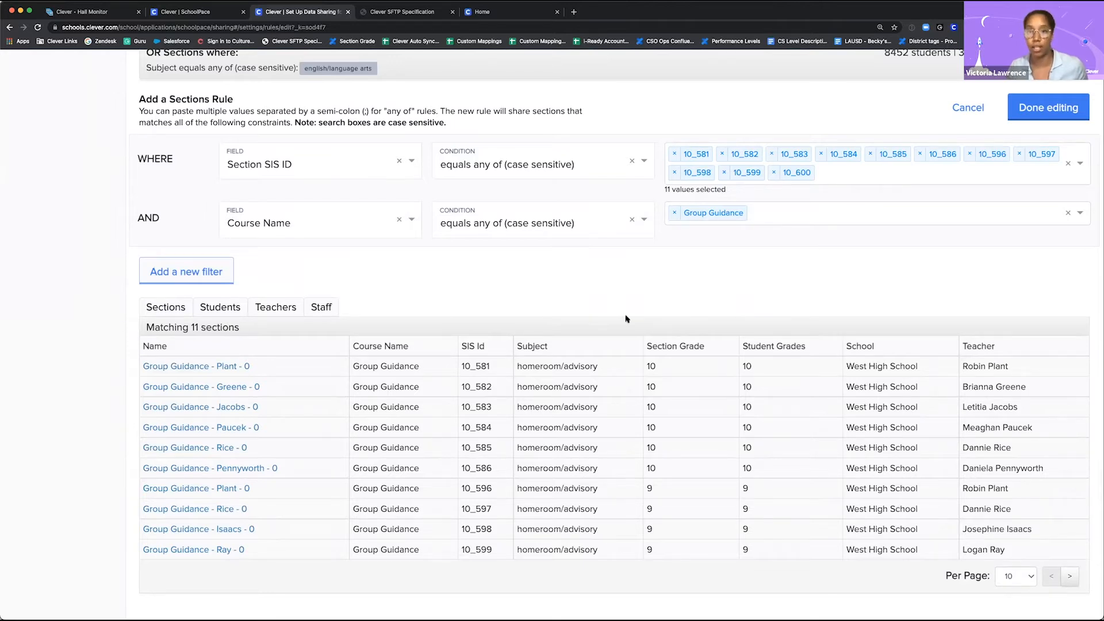
Step: Cancel editing of the Group Guidance sections rule and review the list of sharing rules
scroll(625, 318, up, 1)
click(967, 139)
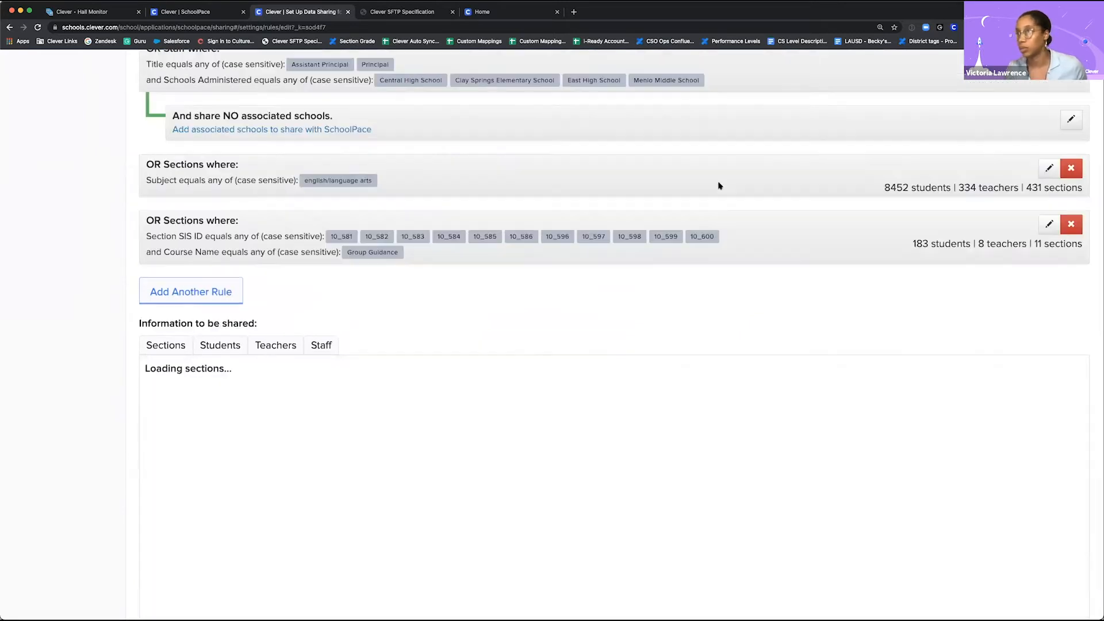
scroll(557, 278, up, 8)
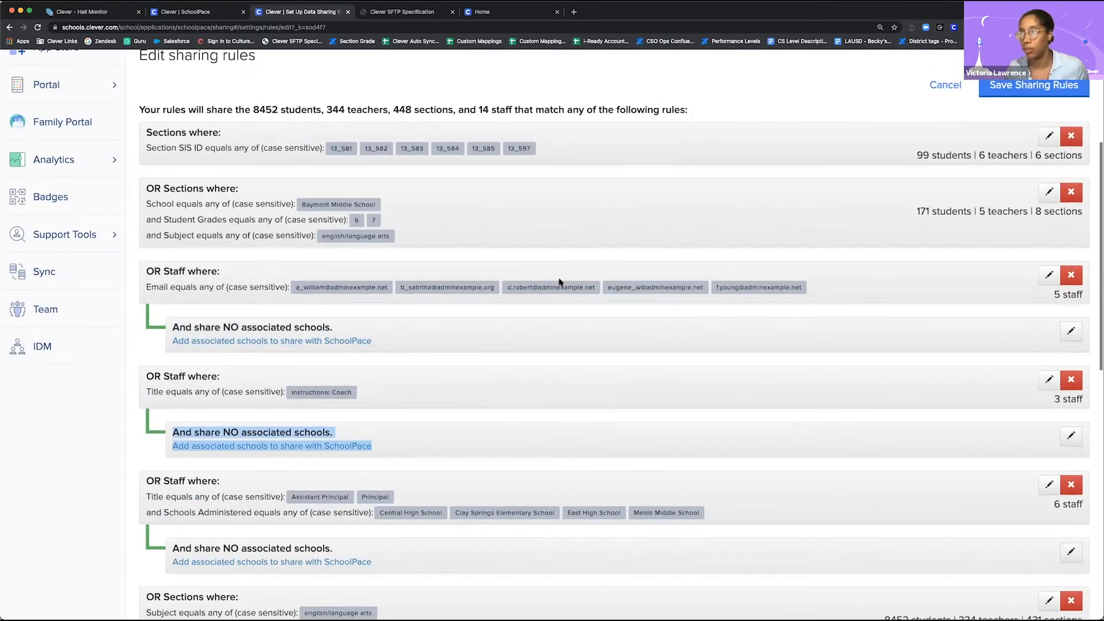
scroll(562, 234, up, 1)
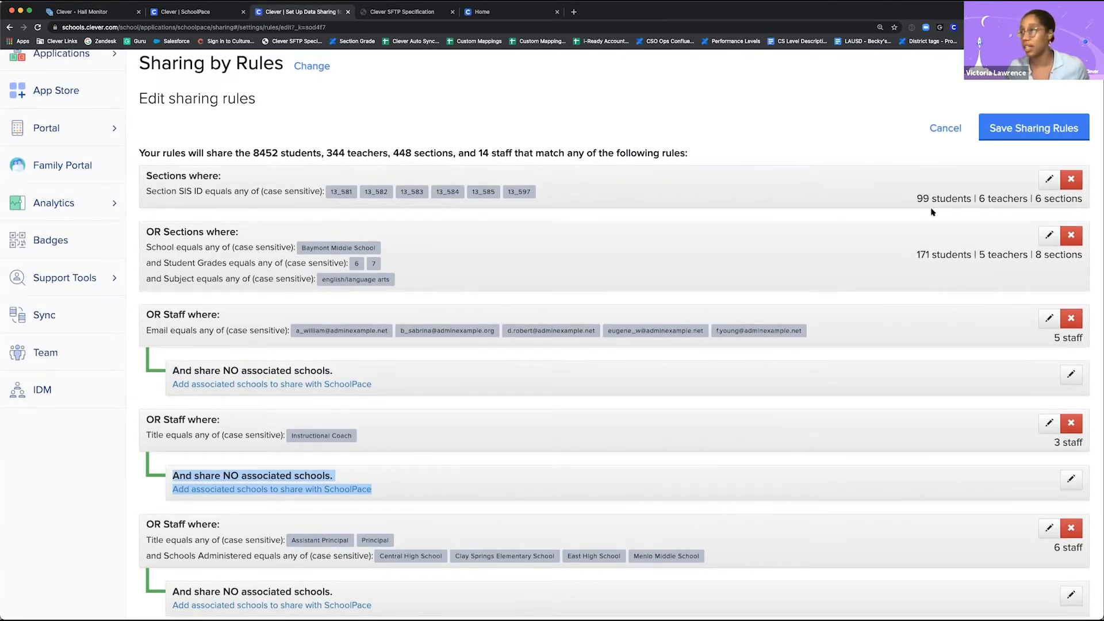
Step: Open the sections rule based only on Section SIS IDs 13_581 to 13_597, check its selectable SIS IDs, and cancel editing
click(1050, 183)
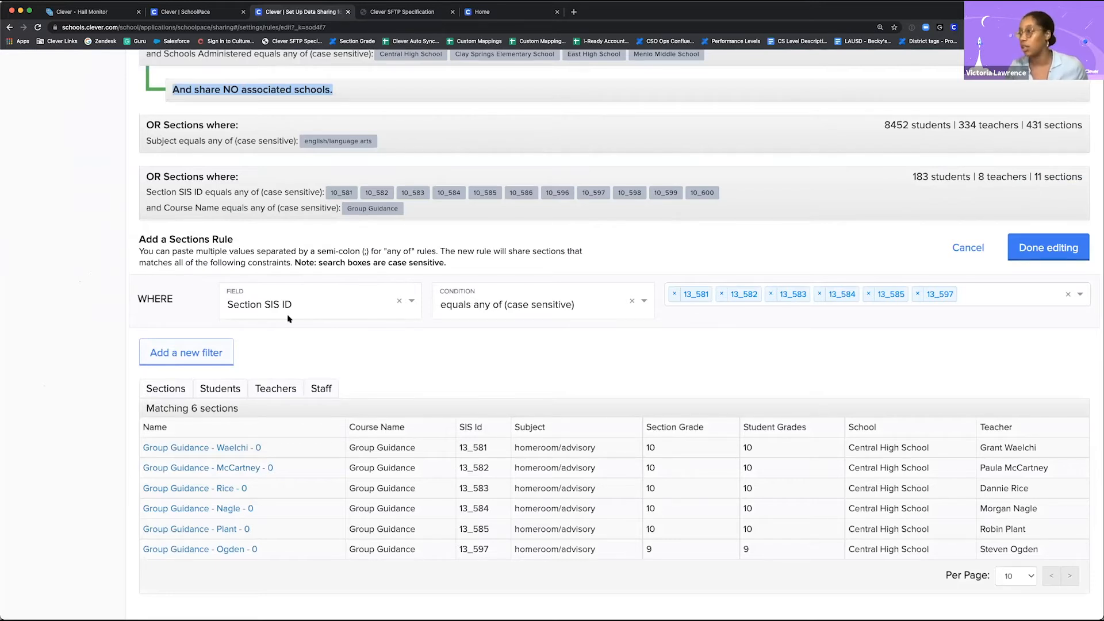
click(994, 299)
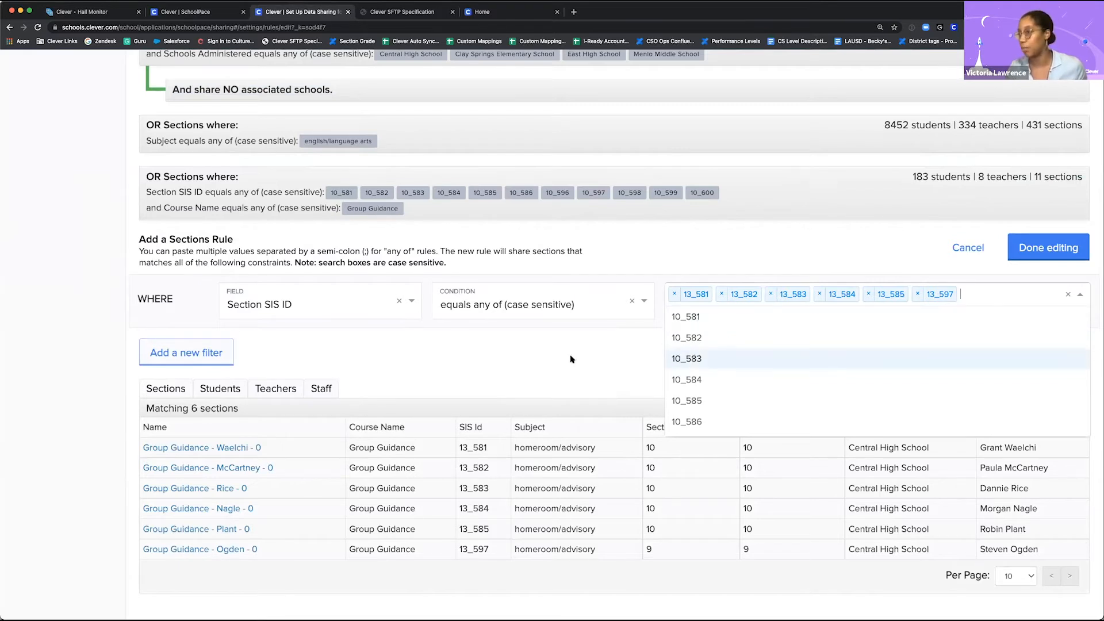
click(549, 341)
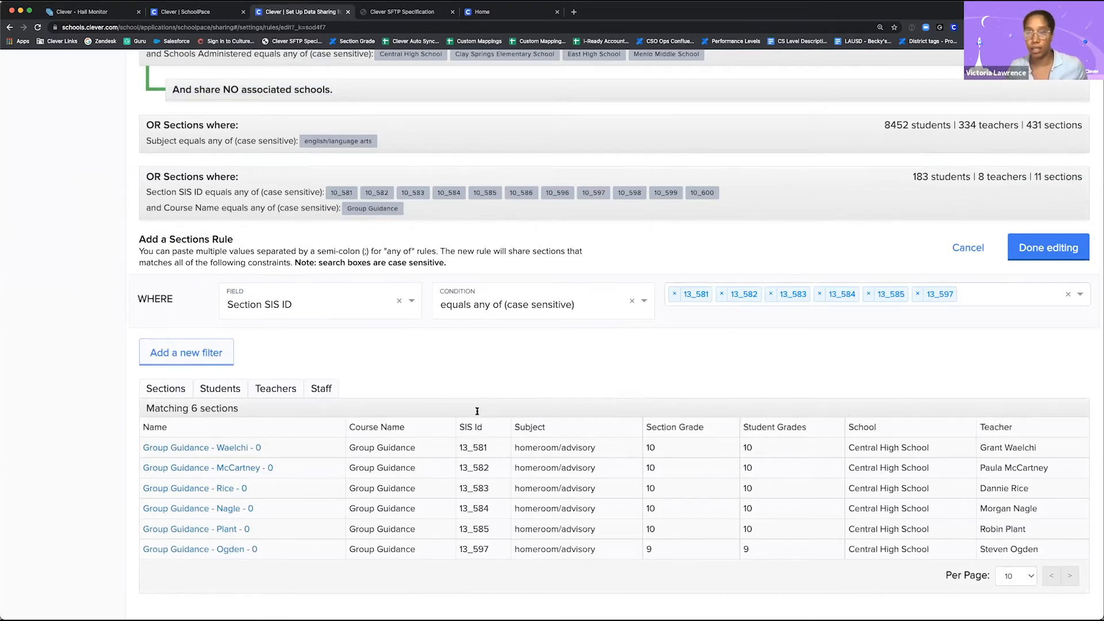
scroll(600, 352, up, 2)
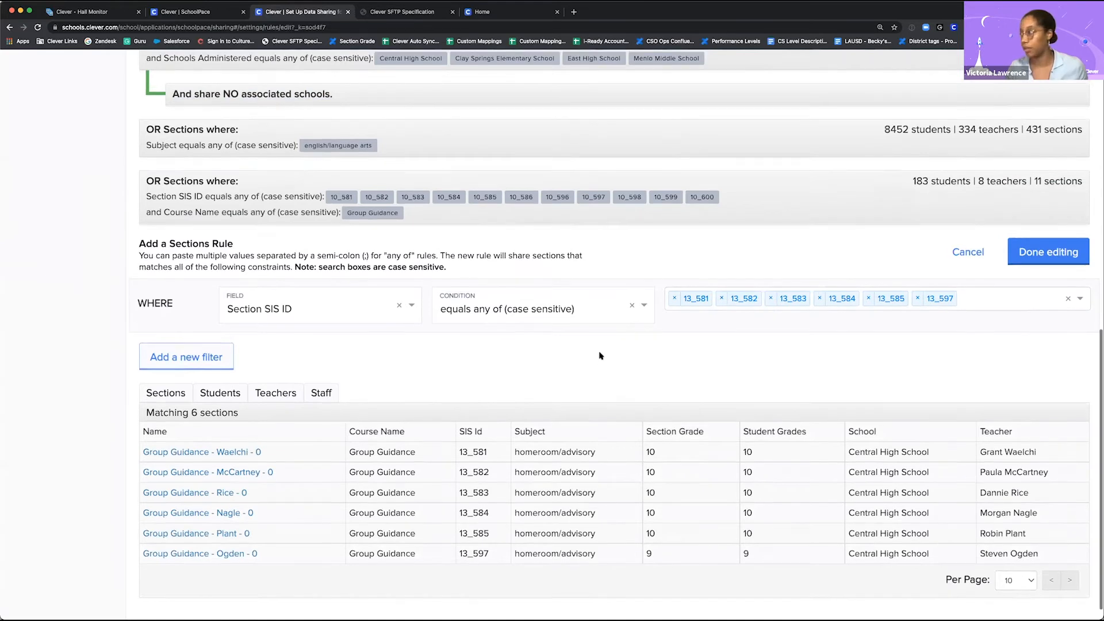
click(976, 284)
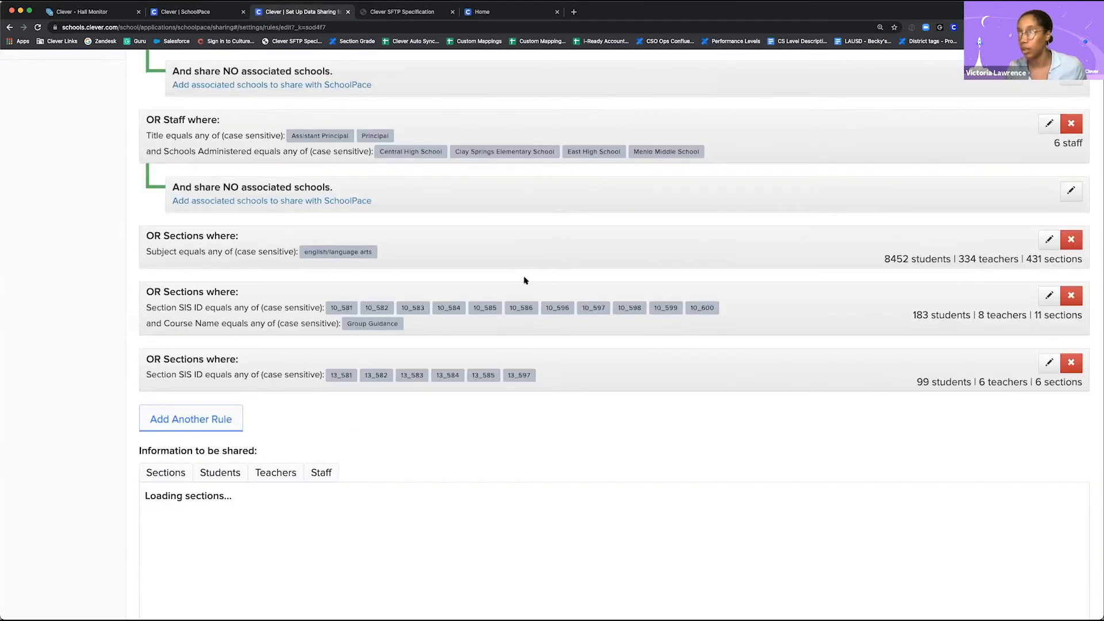
Step: Open the Baymont Middle School sections rule and set its Student Grades condition to "does not equal any of (case sensitive)"
scroll(525, 280, up, 5)
scroll(524, 280, up, 3)
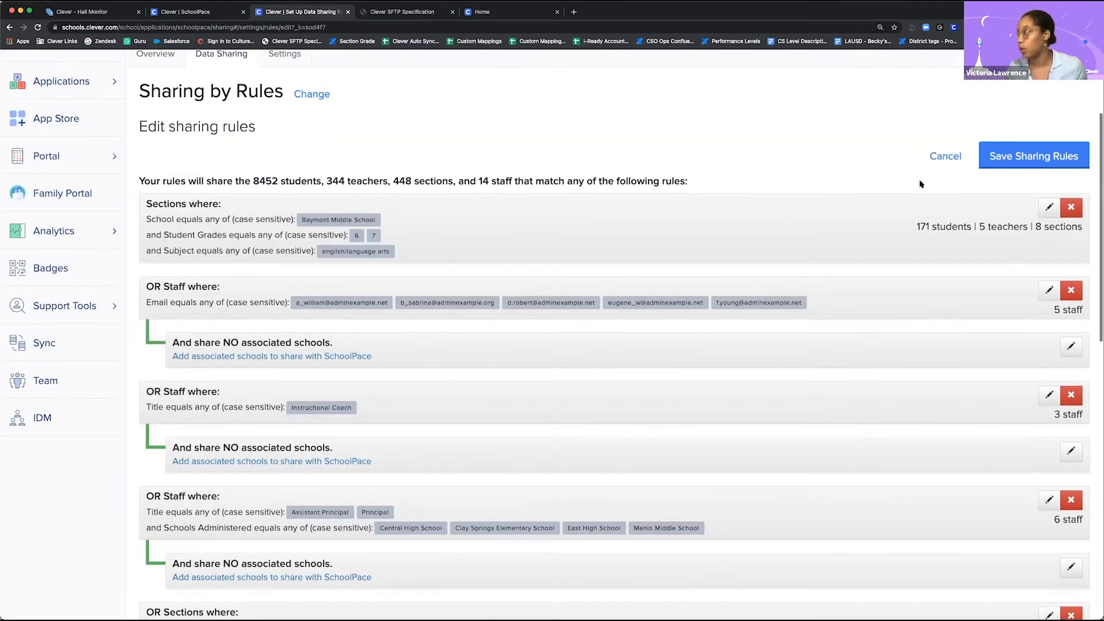
click(1049, 208)
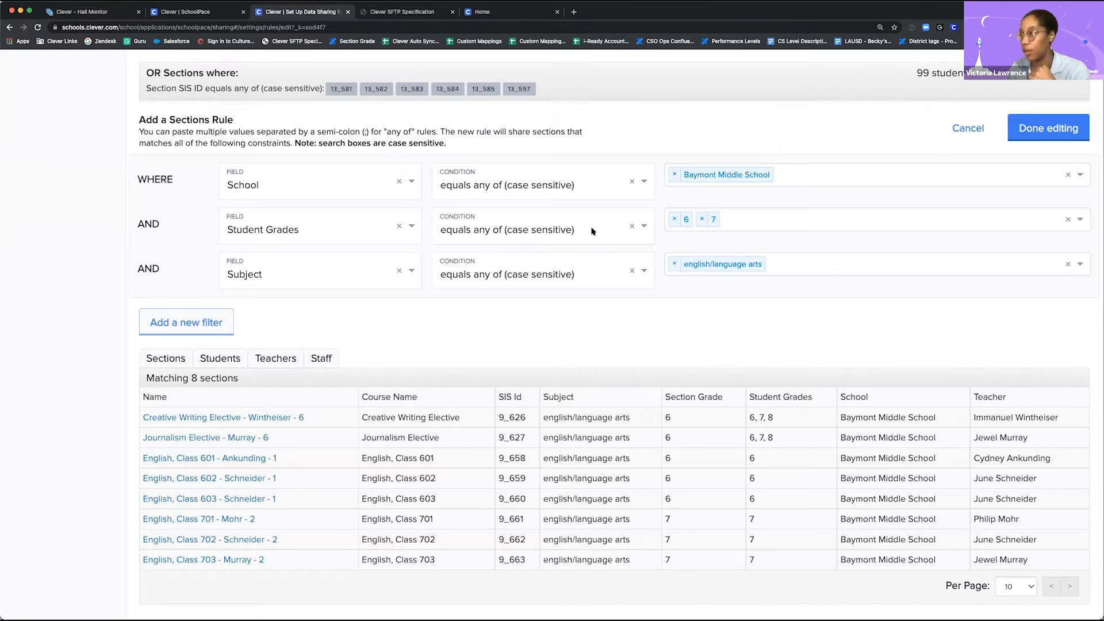
click(438, 227)
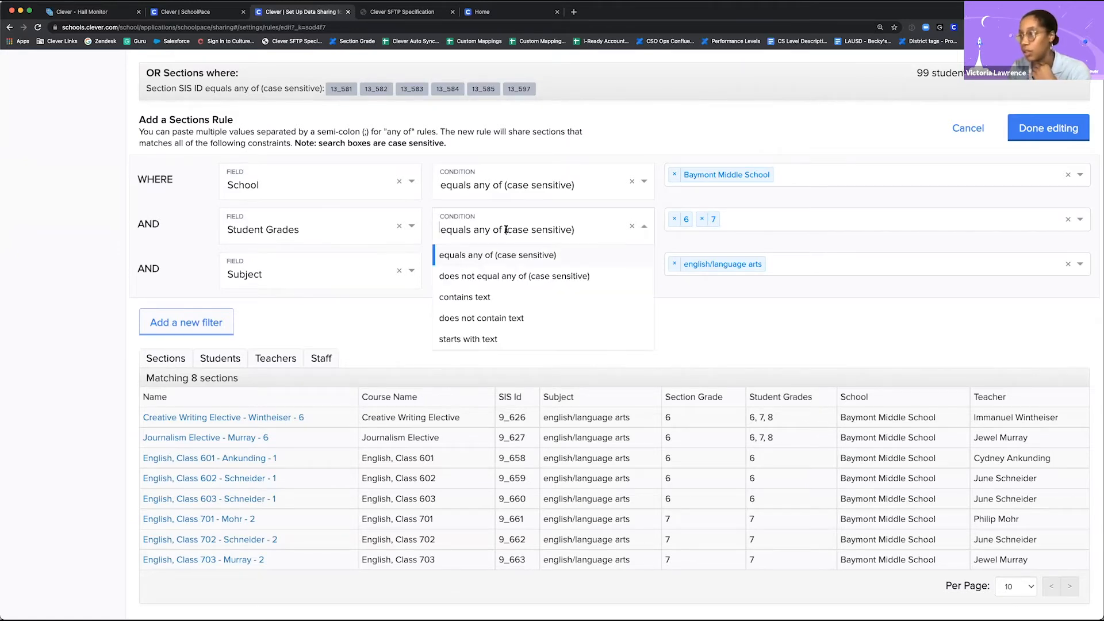
click(508, 277)
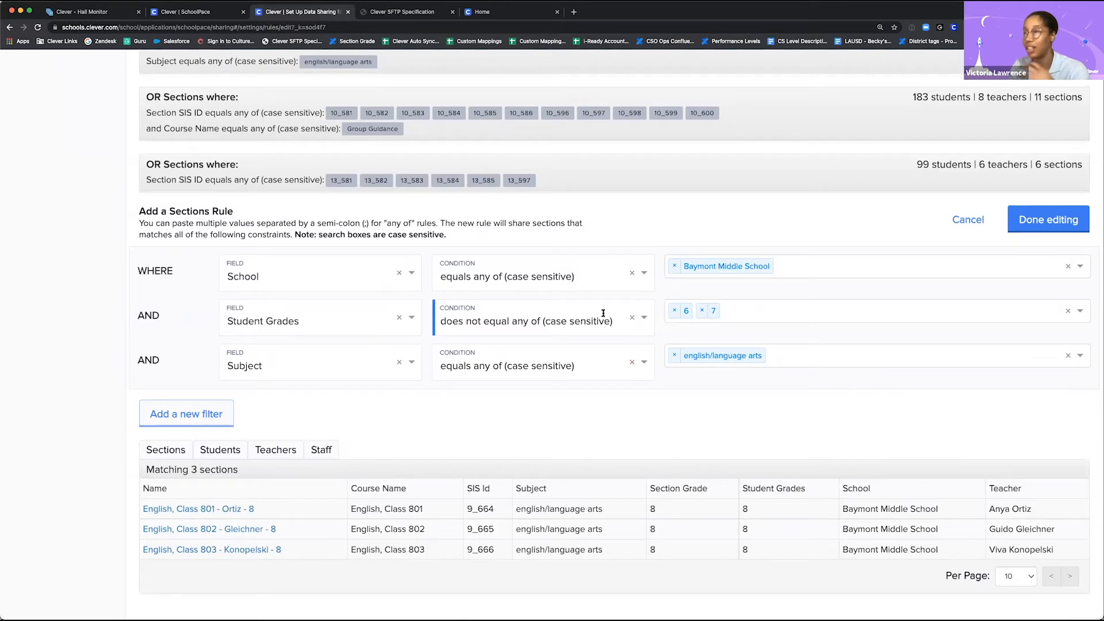
scroll(389, 487, down, 1)
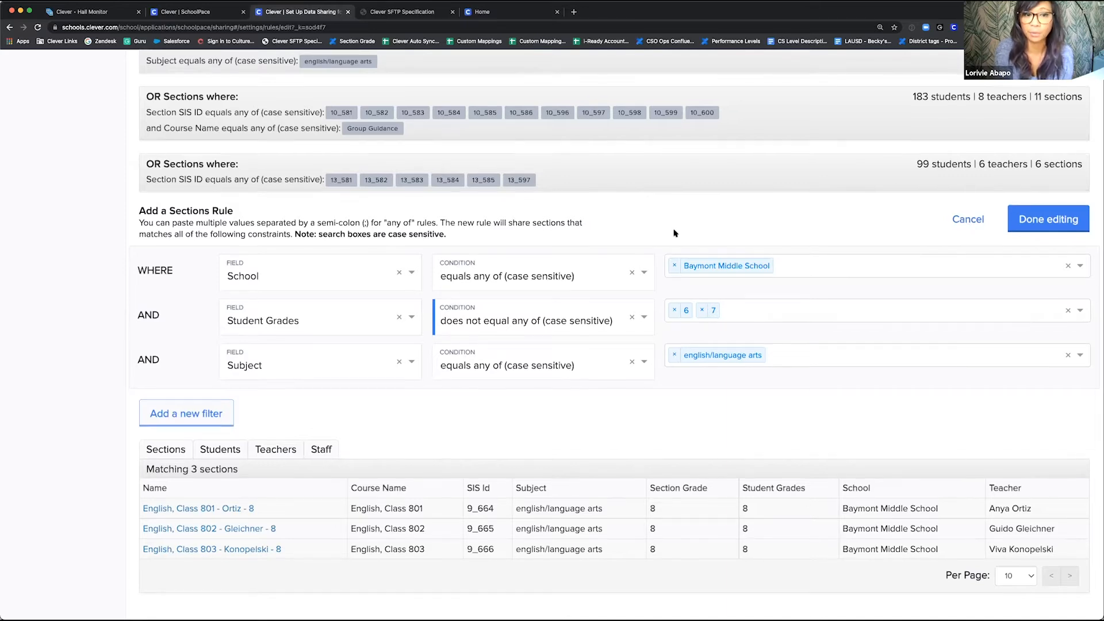
Step: Set the Student Grades condition back to "equals any of (case sensitive)" and examine the Baymont rule's matching sections
click(595, 319)
click(533, 347)
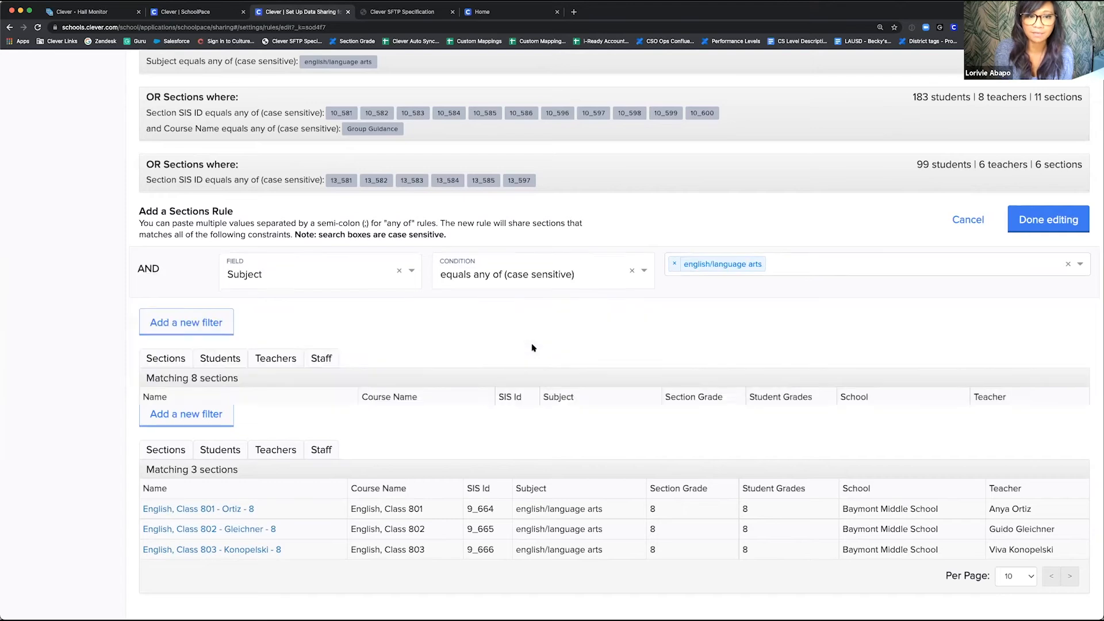
scroll(793, 268, down, 2)
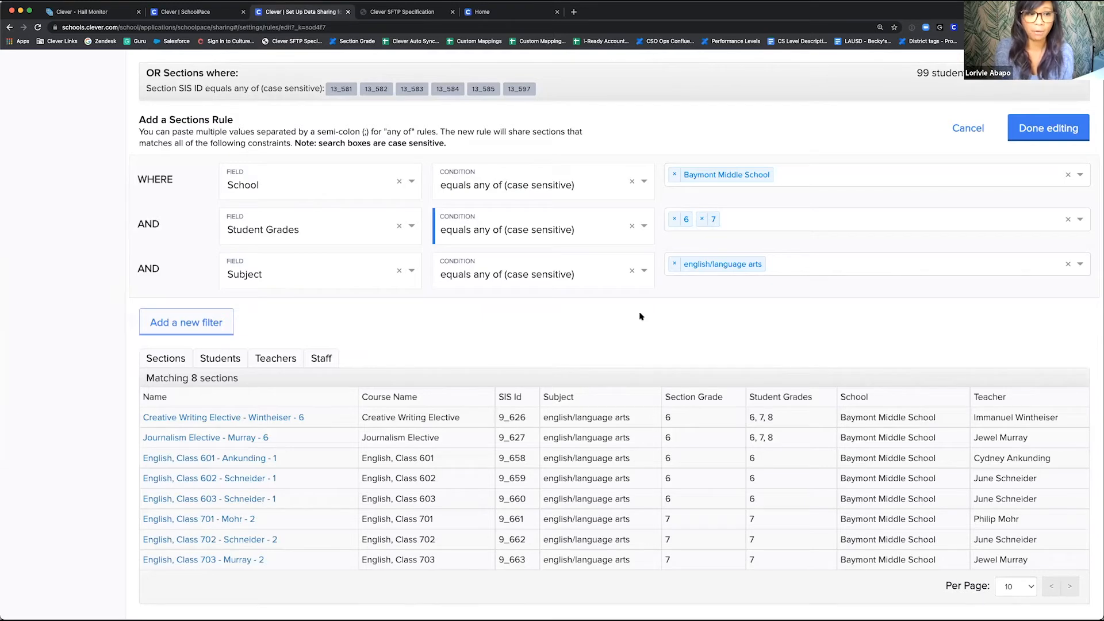
scroll(641, 316, down, 1)
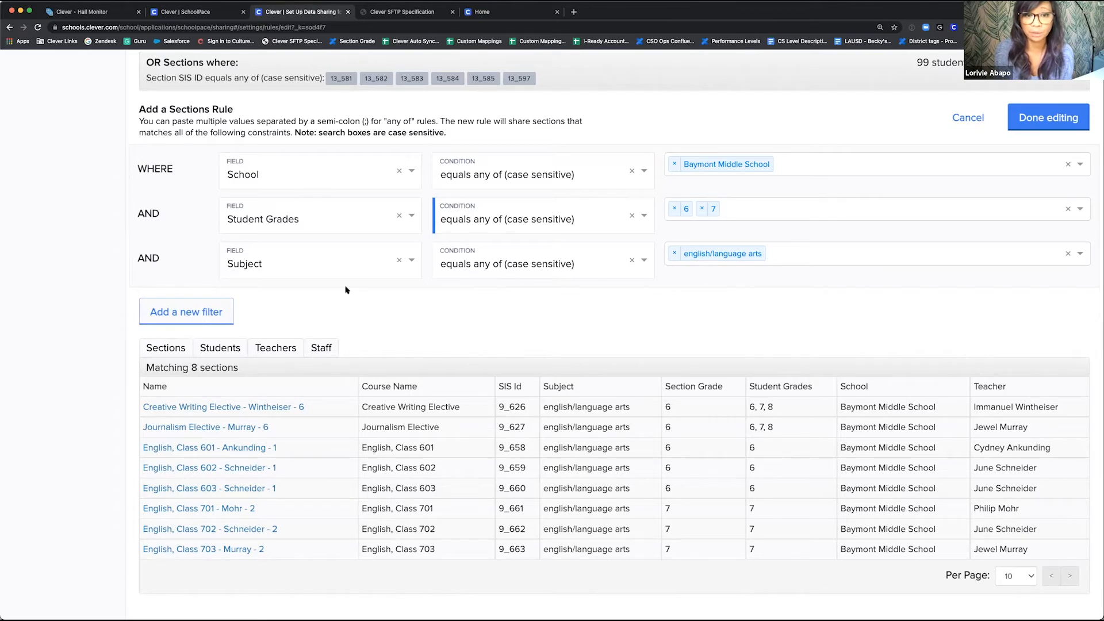
Step: Add a fourth filter to the Baymont rule using Section SIS ID with the condition "does not equal any of (case sensitive)"
click(206, 311)
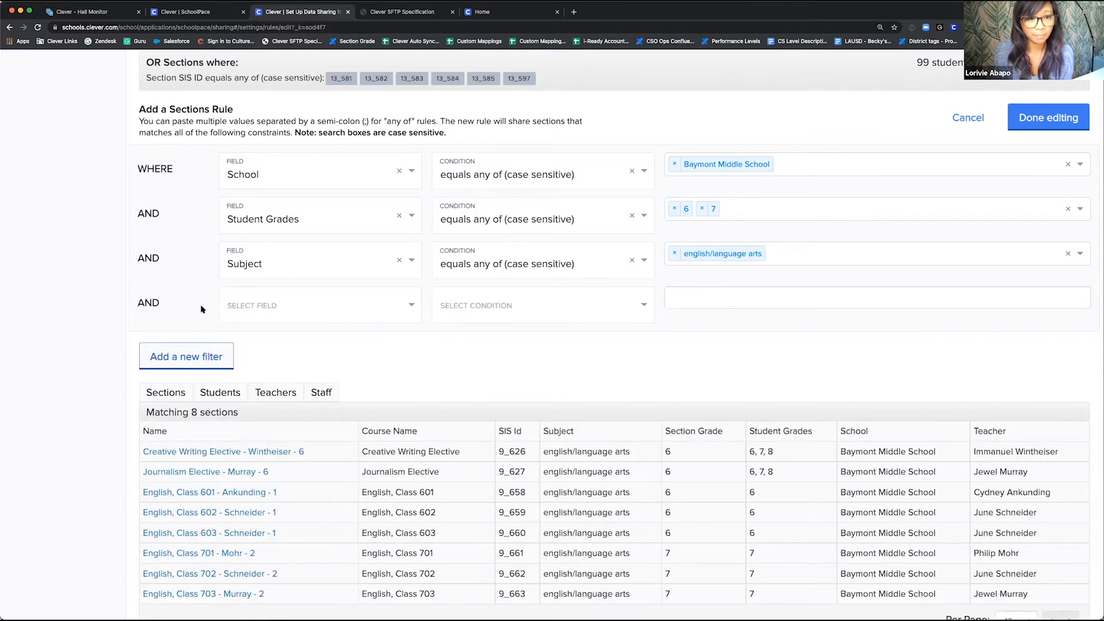
click(297, 305)
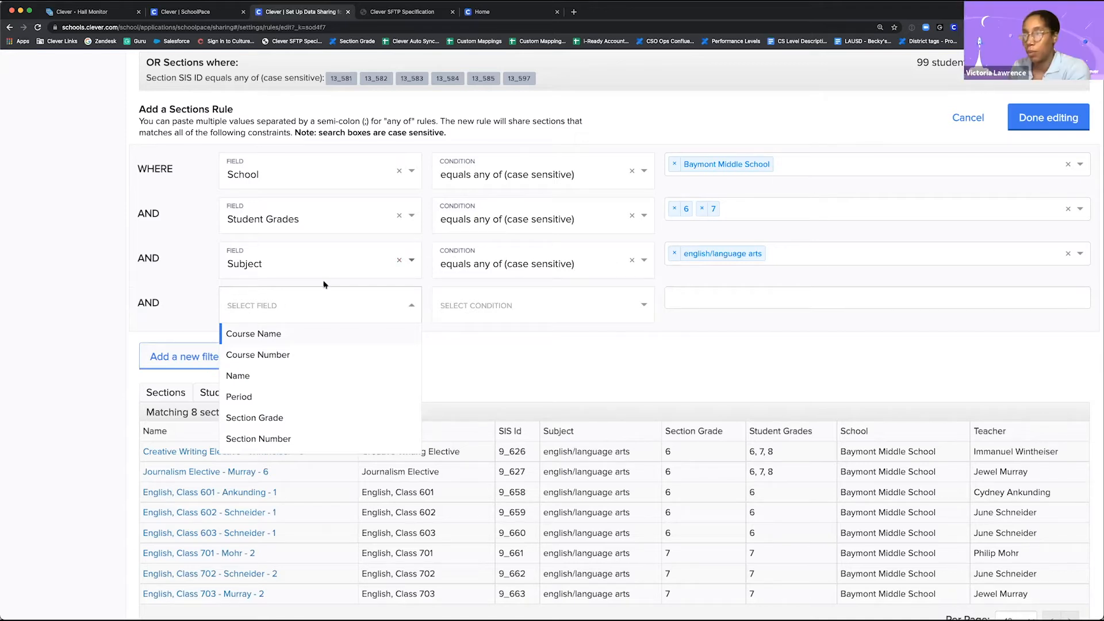
click(549, 384)
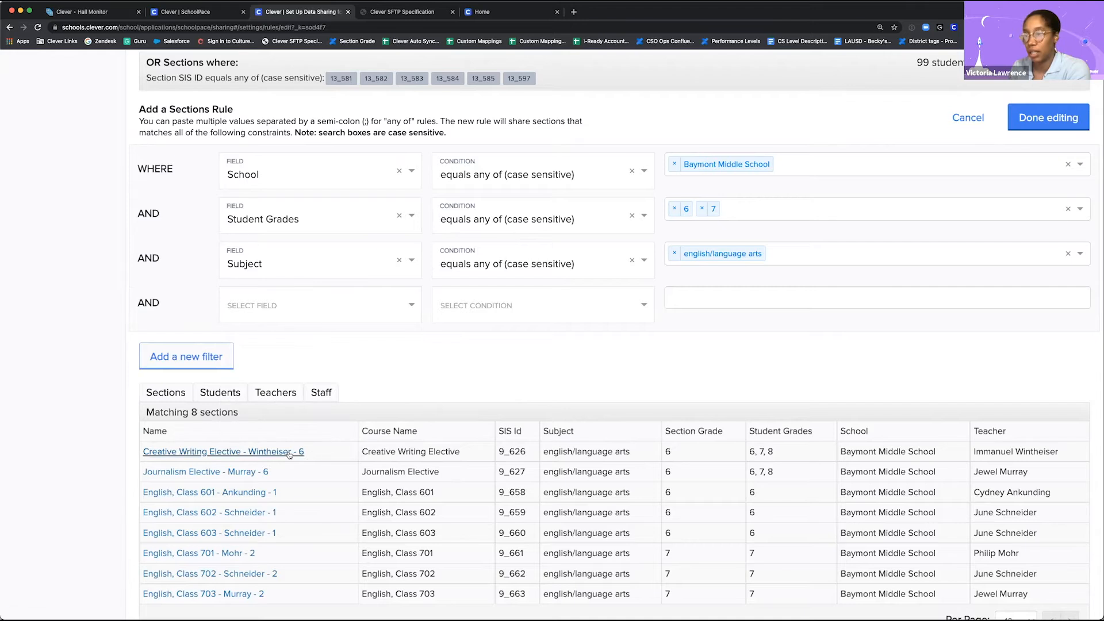
scroll(289, 454, down, 1)
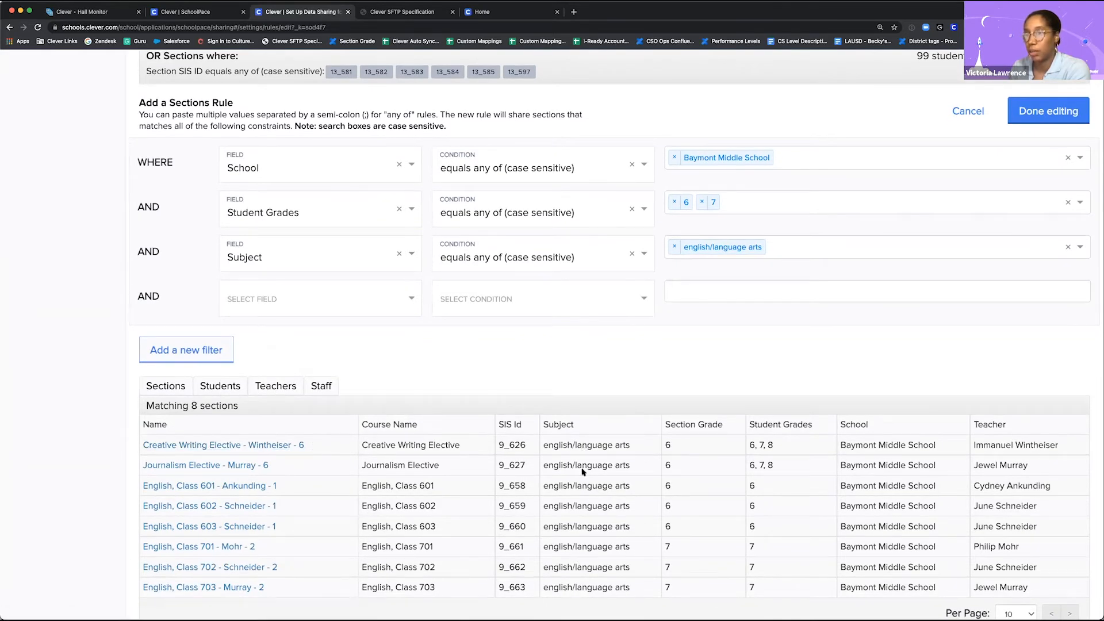
click(337, 306)
scroll(270, 374, down, 2)
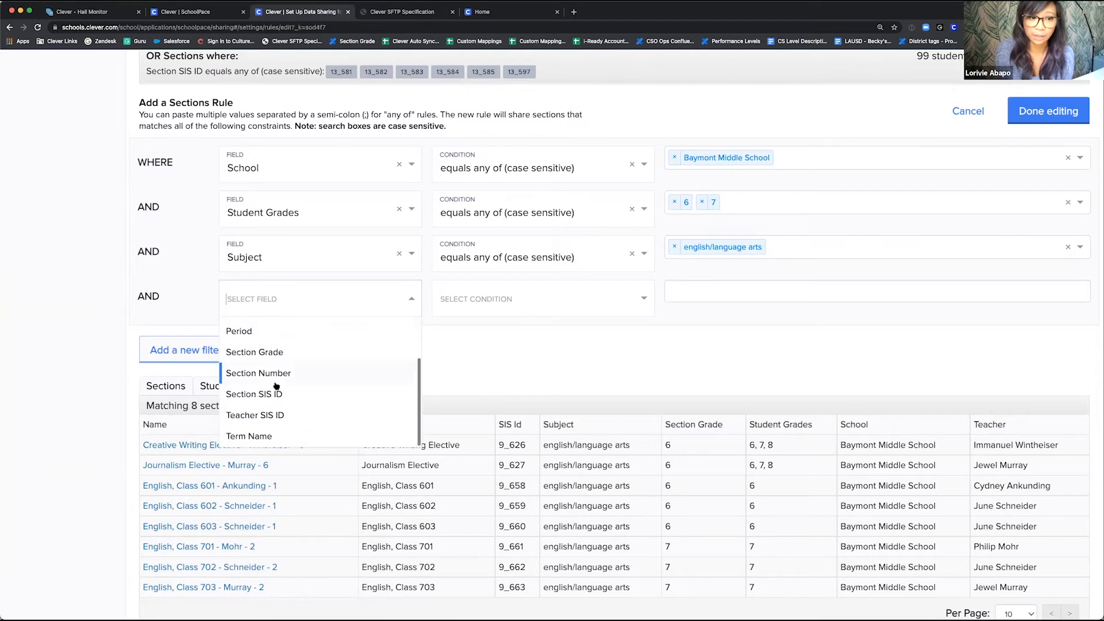
key(Escape)
click(482, 298)
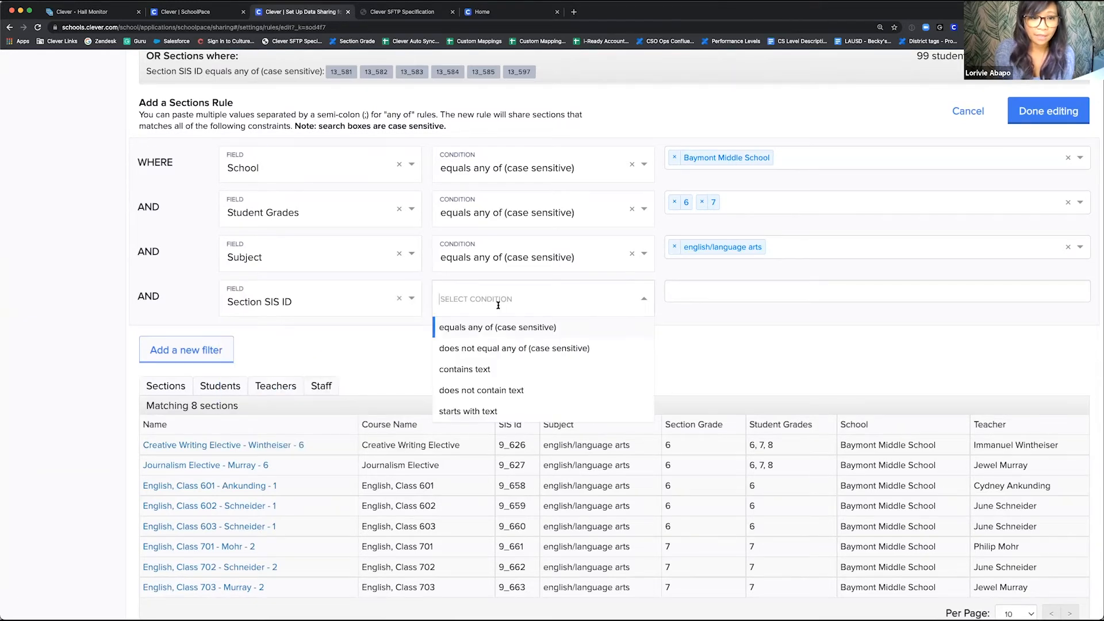
click(484, 348)
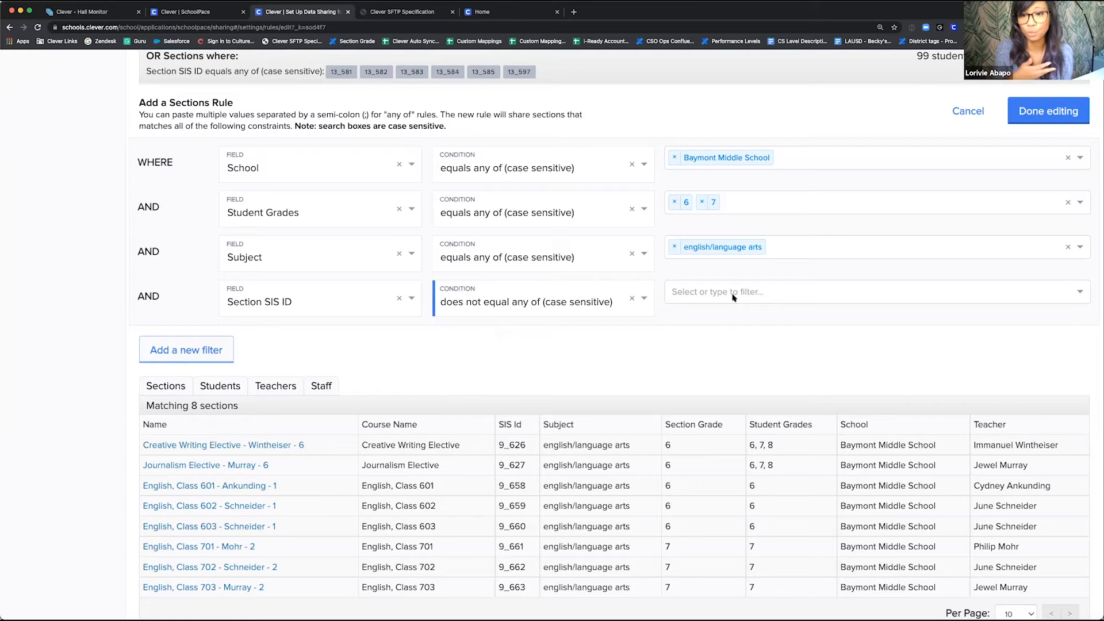
Step: Try excluding Section SIS IDs 9_626 and 9_627 with the new filter, and cancel editing of the Baymont rule
click(732, 294)
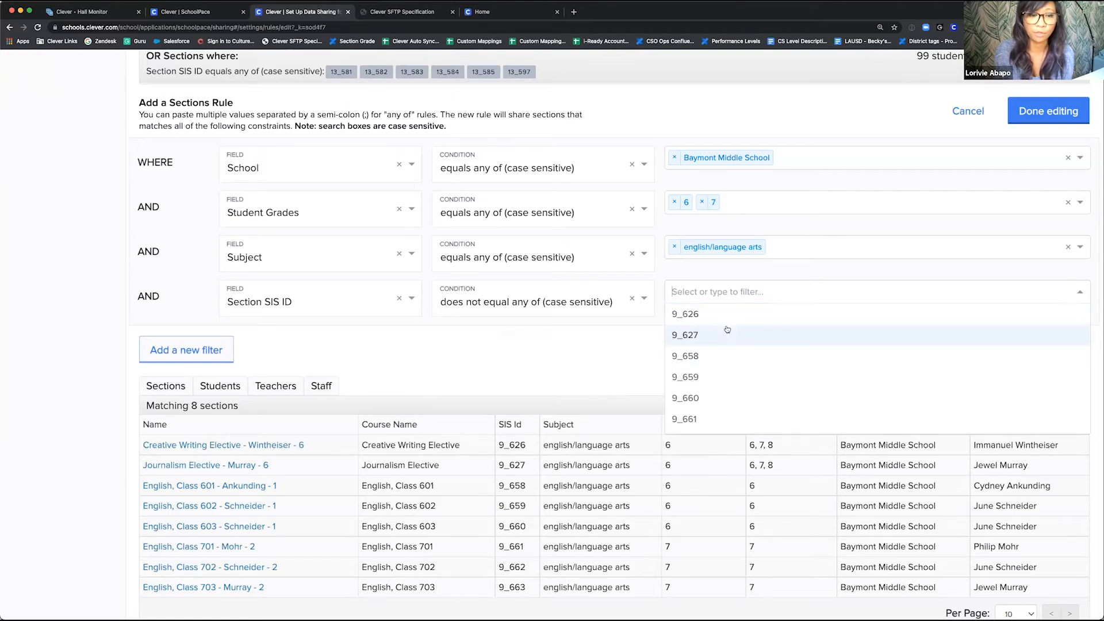
click(726, 319)
click(718, 320)
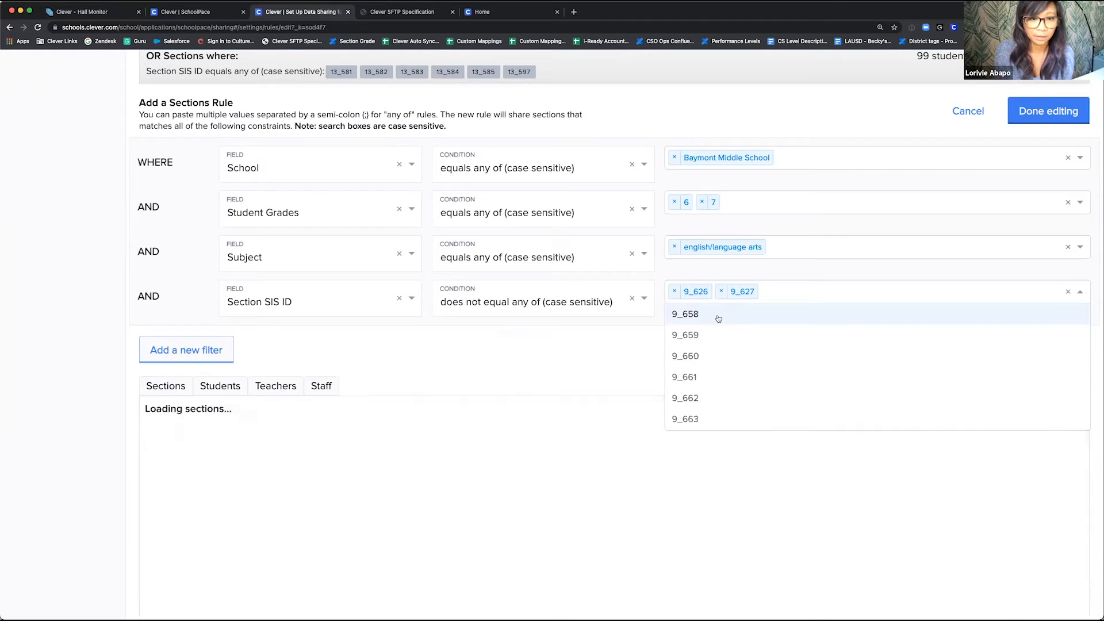
click(460, 349)
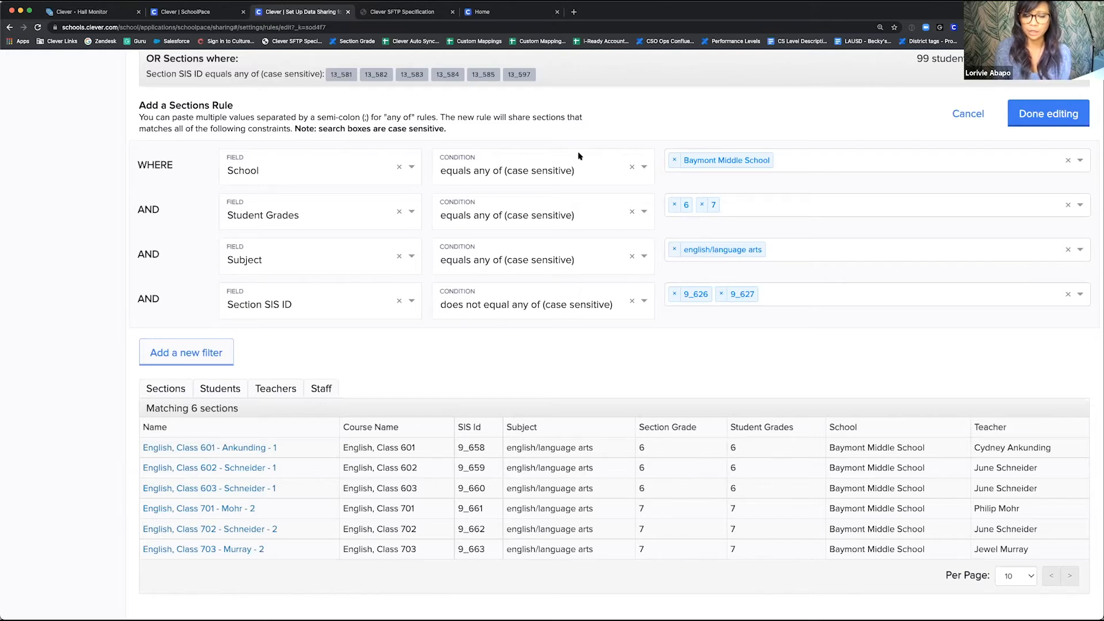
scroll(578, 157, up, 3)
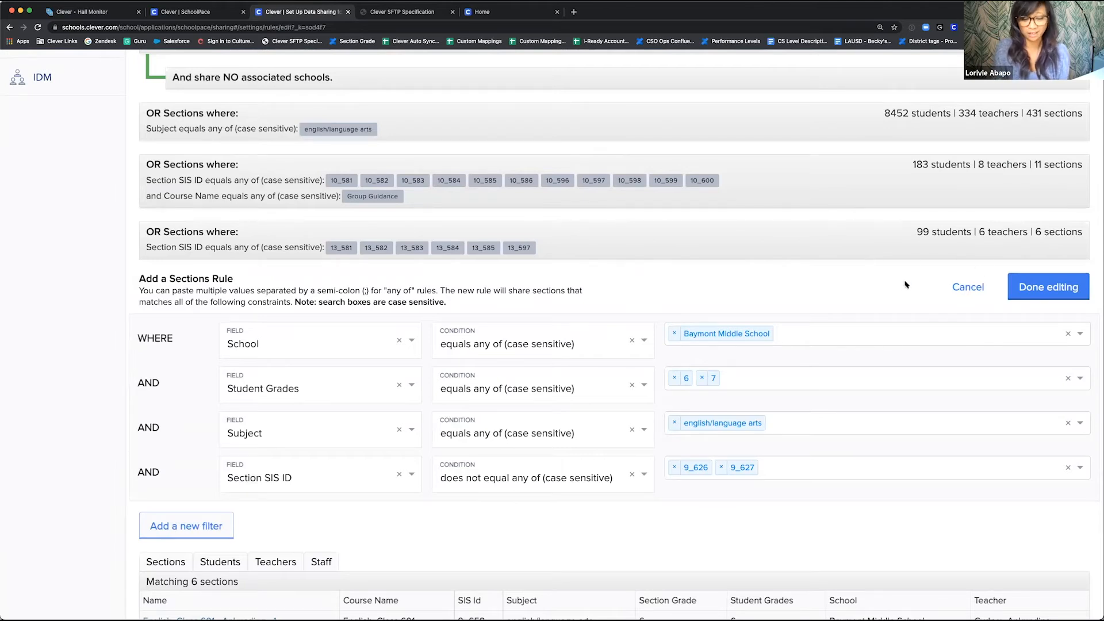
click(968, 287)
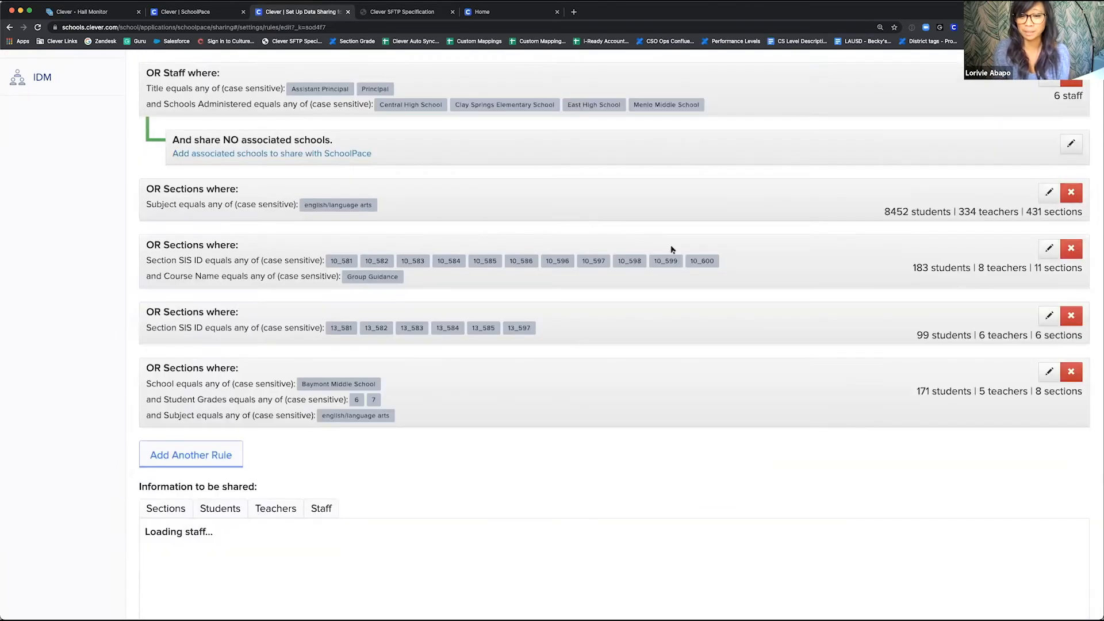
Step: Review the SchoolPace list of staff and sections sharing rules from the end up to the first staff rule
scroll(667, 251, up, 3)
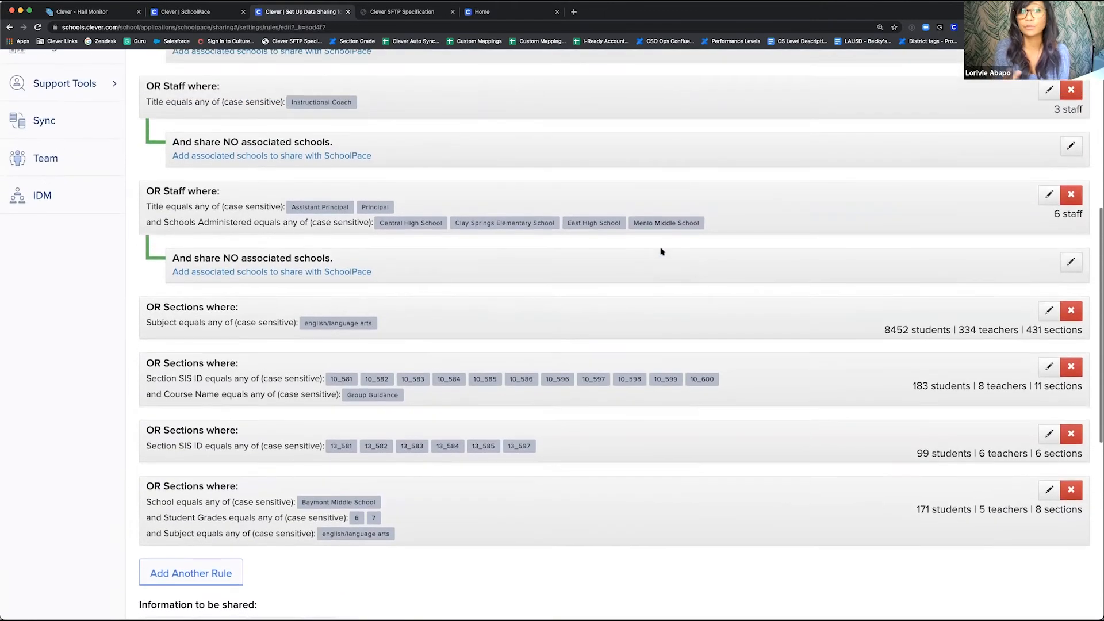
scroll(661, 252, up, 3)
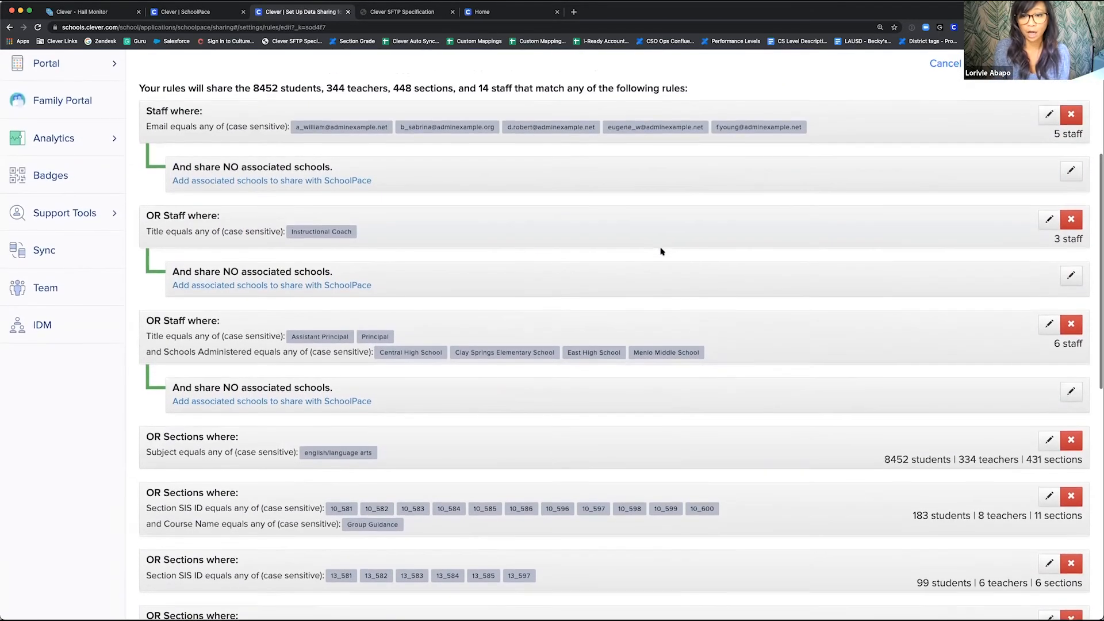
scroll(661, 251, up, 1)
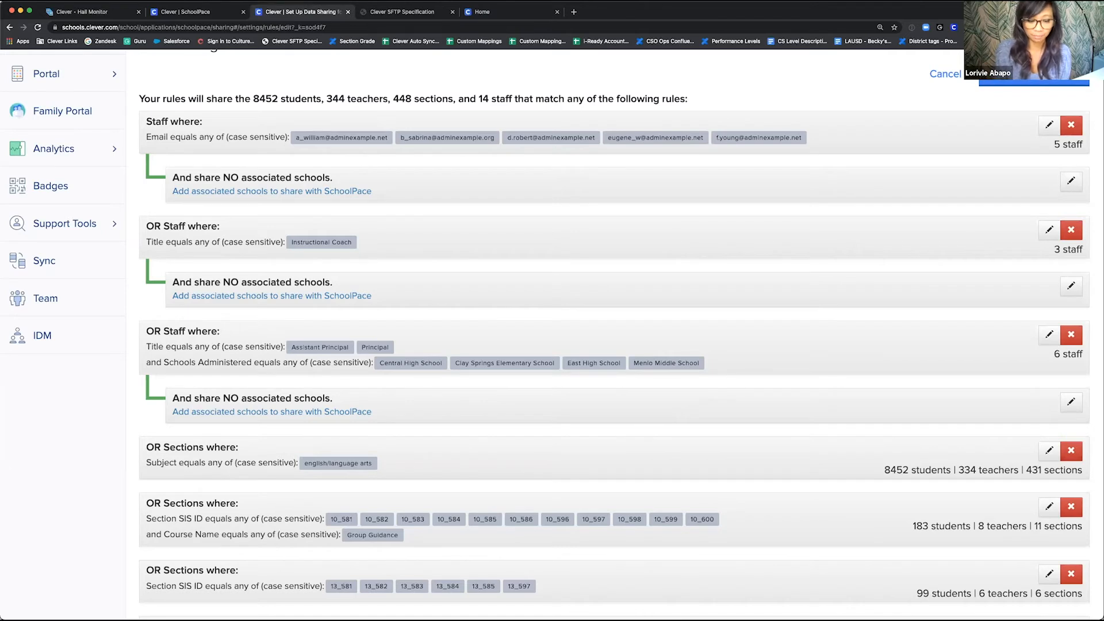
key(ctrl+Right)
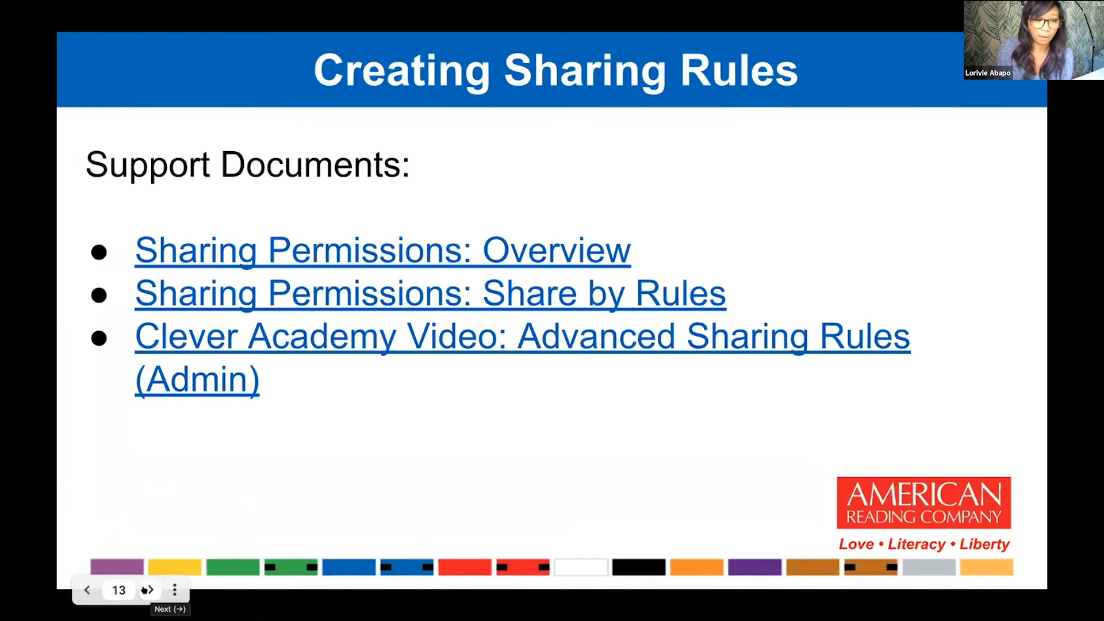
click(145, 590)
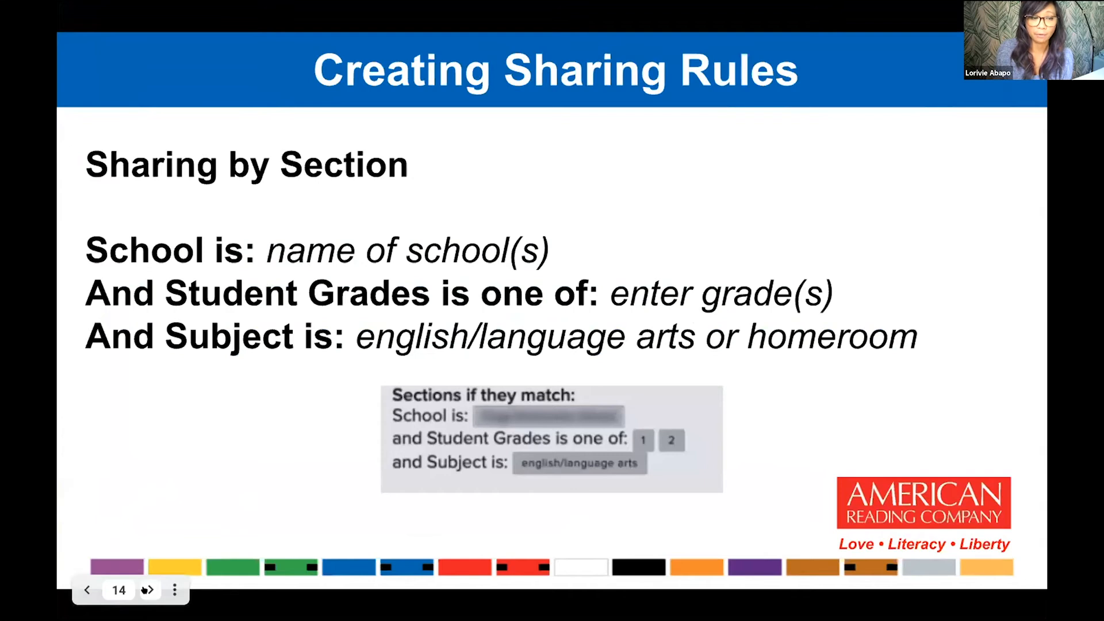
click(144, 590)
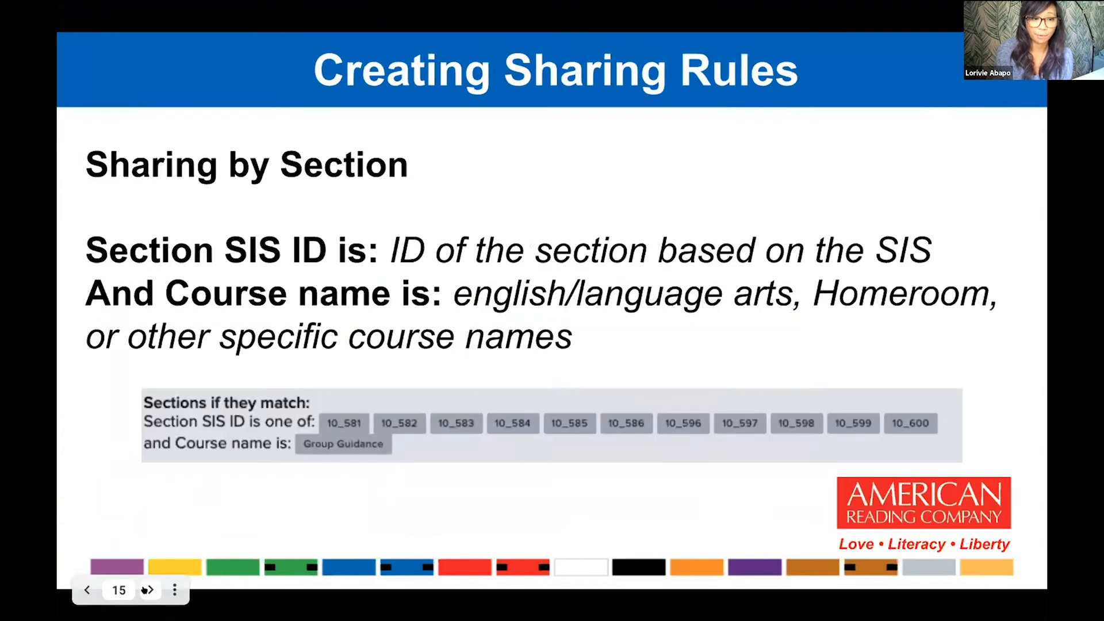
click(145, 590)
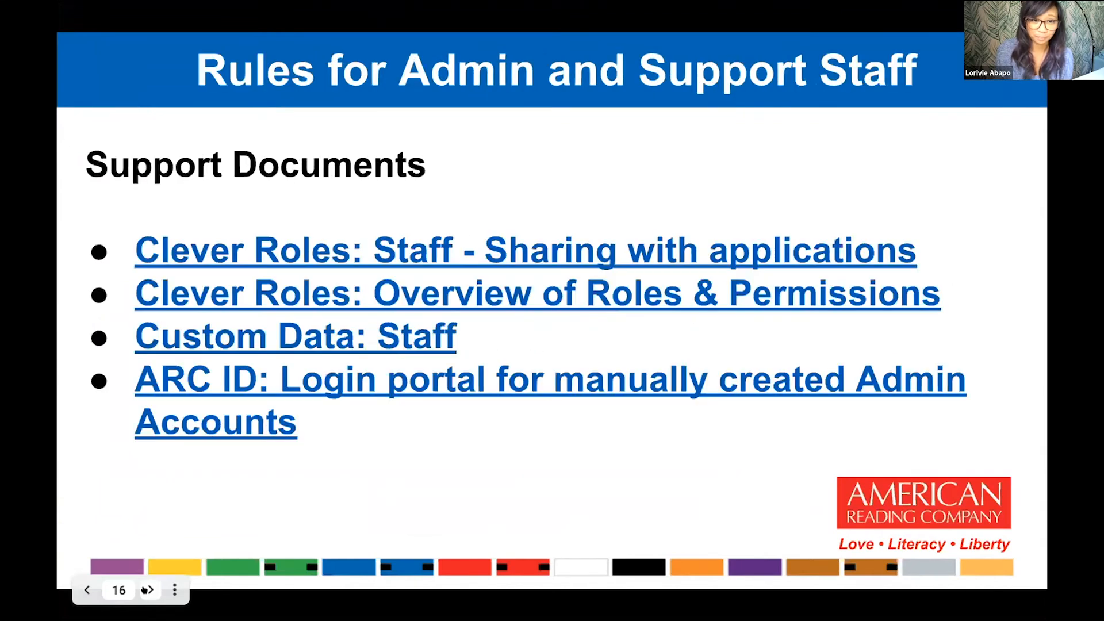
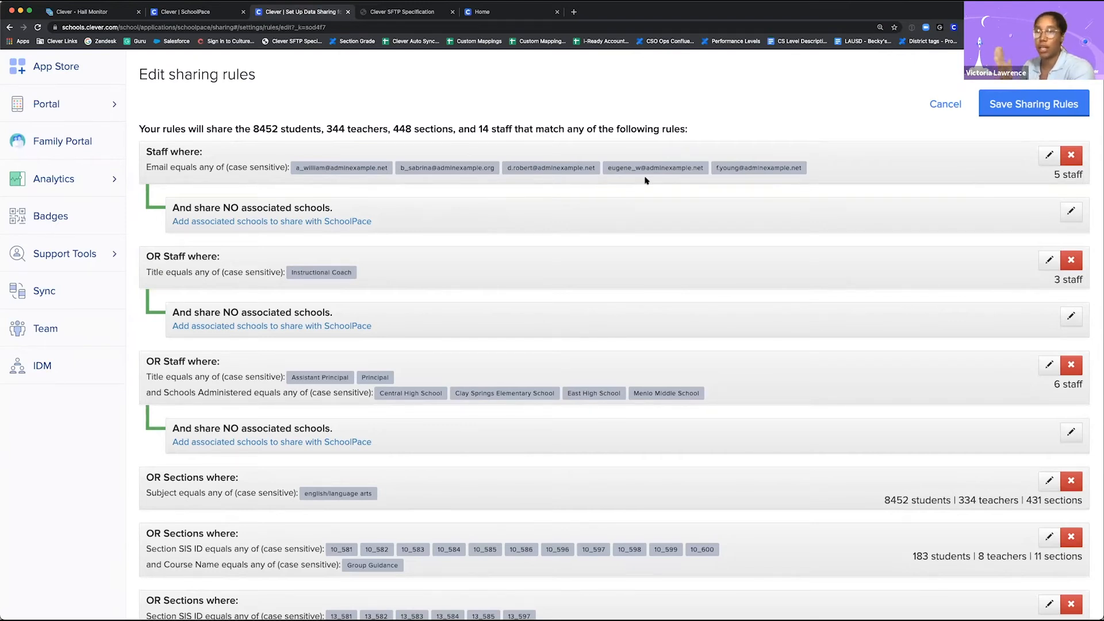
Step: Open the email-based staff rule to examine its matching staff, and cancel editing it
click(1046, 154)
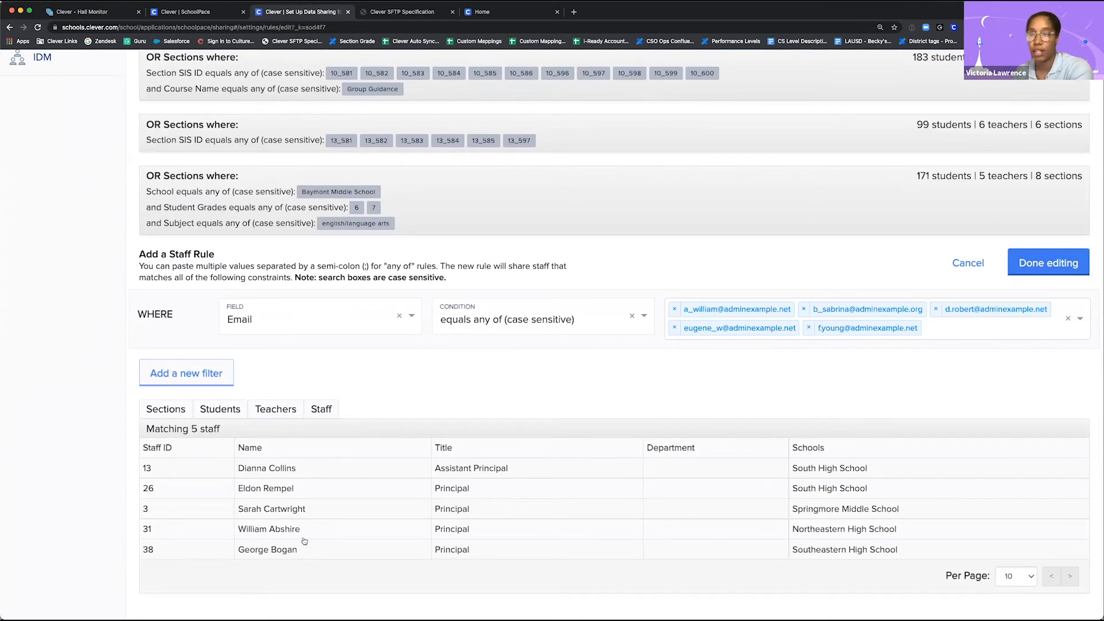
click(966, 262)
scroll(470, 217, up, 3)
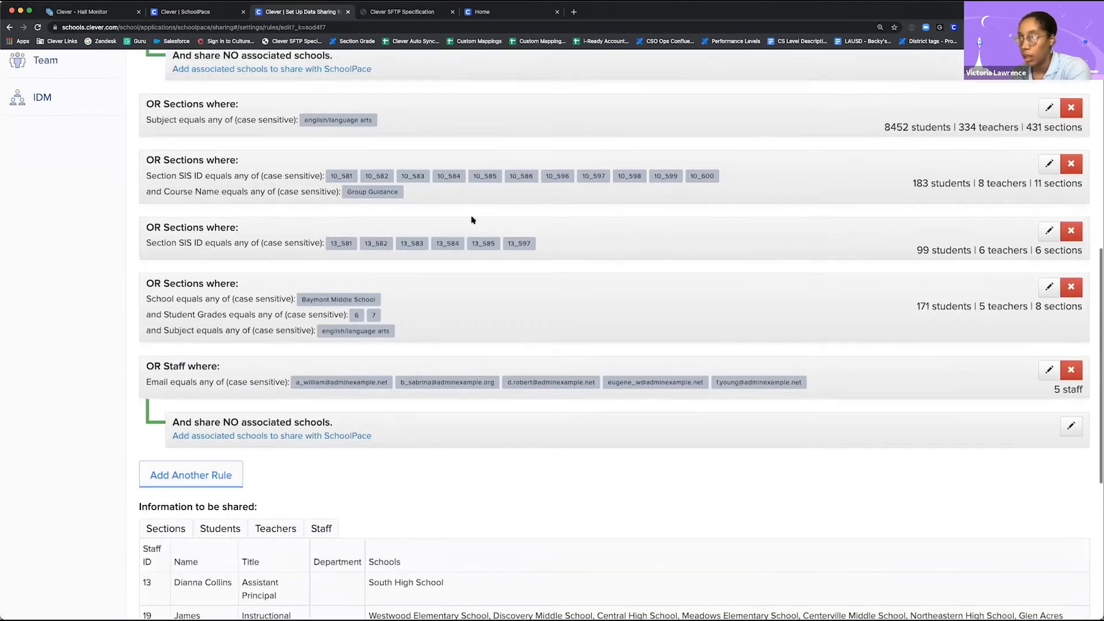
scroll(471, 218, up, 3)
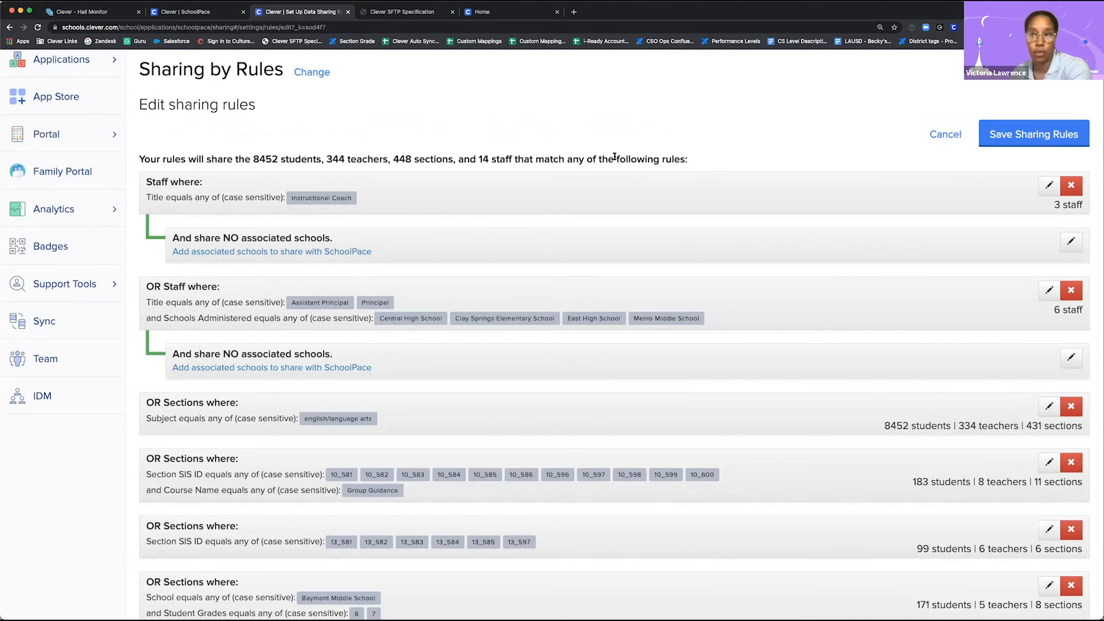
Step: Try setting the Title condition of the Assistant Principal and Principal staff rule to "does not equal any of (case sensitive)", and cancel editing
scroll(514, 154, down, 1)
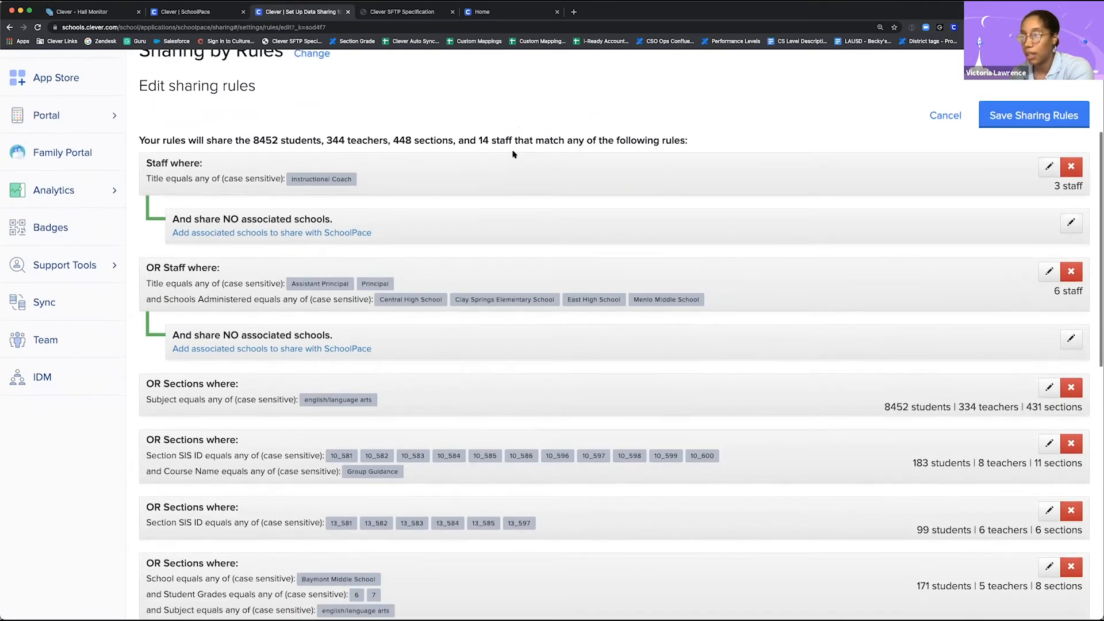
scroll(513, 154, down, 1)
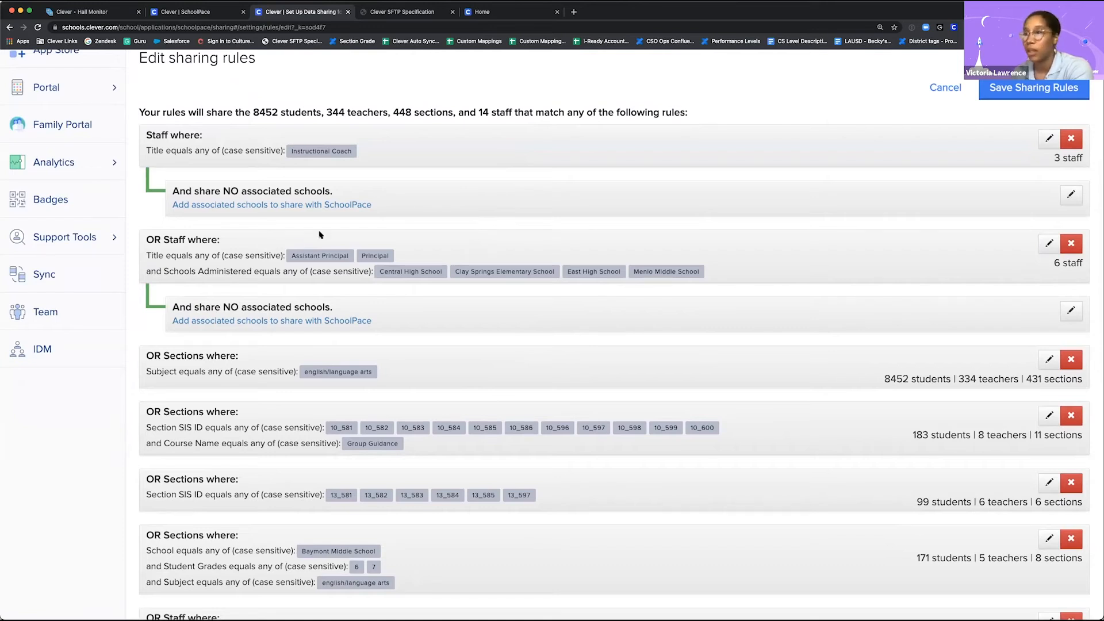
scroll(318, 237, down, 1)
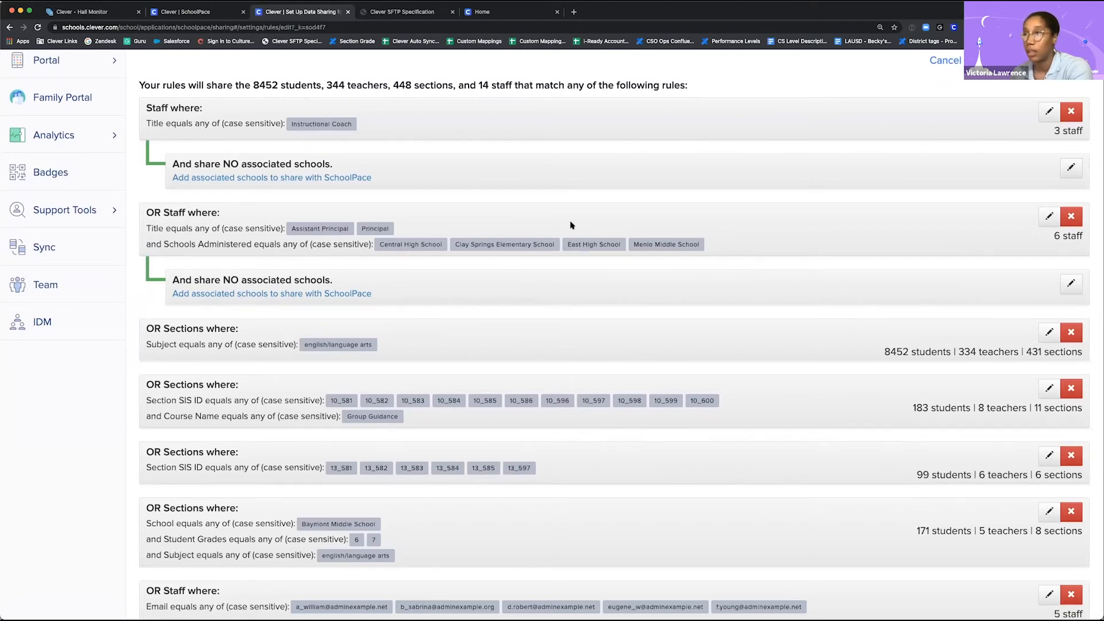
click(1050, 216)
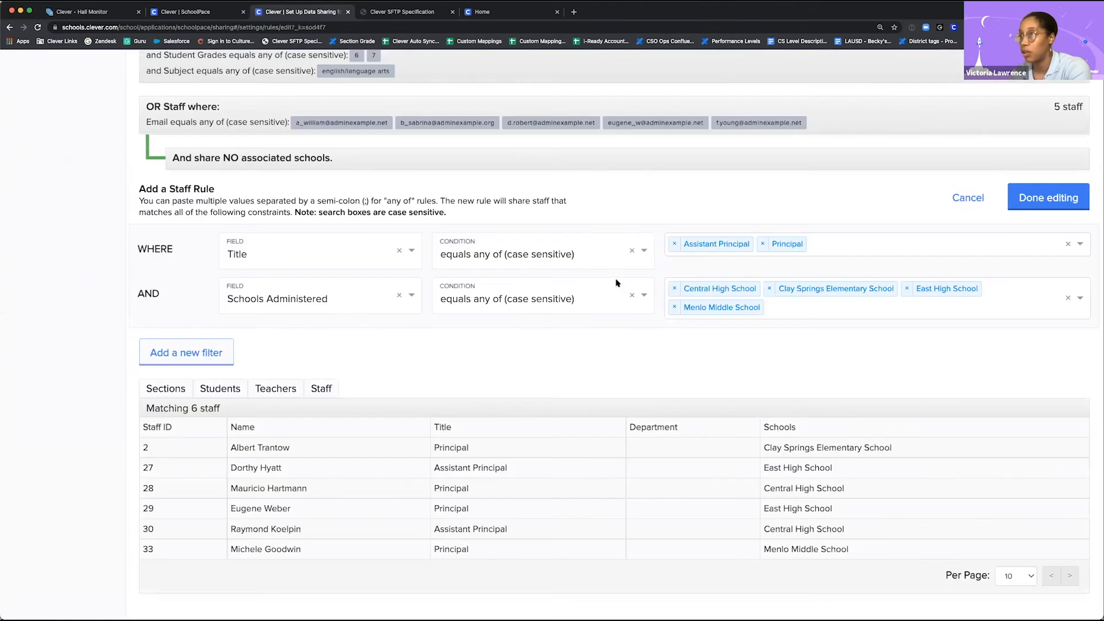
click(564, 260)
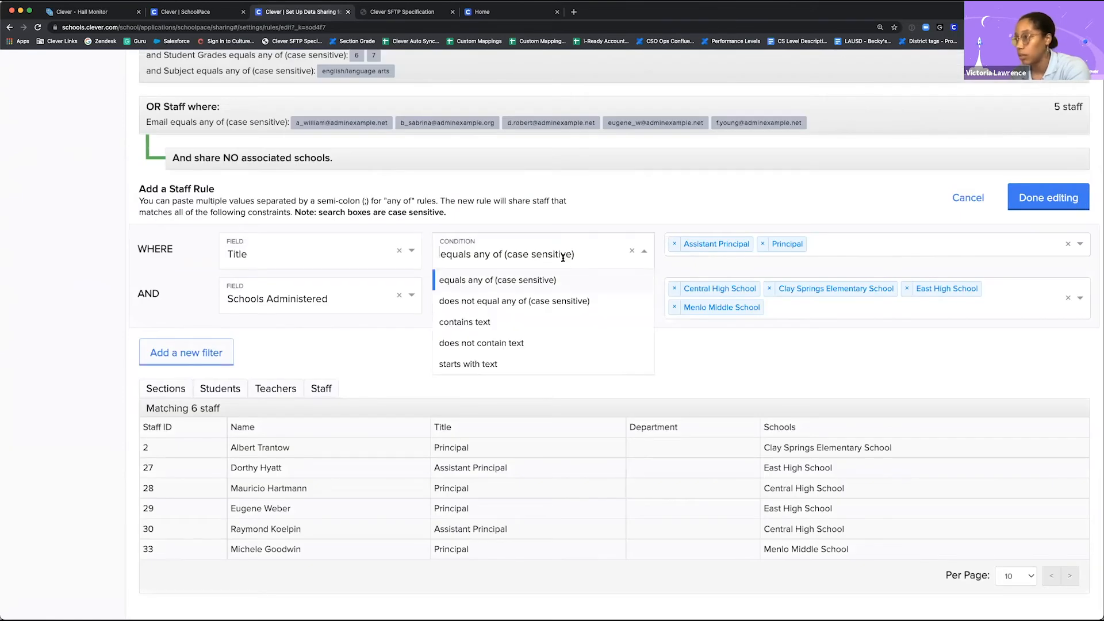
click(537, 300)
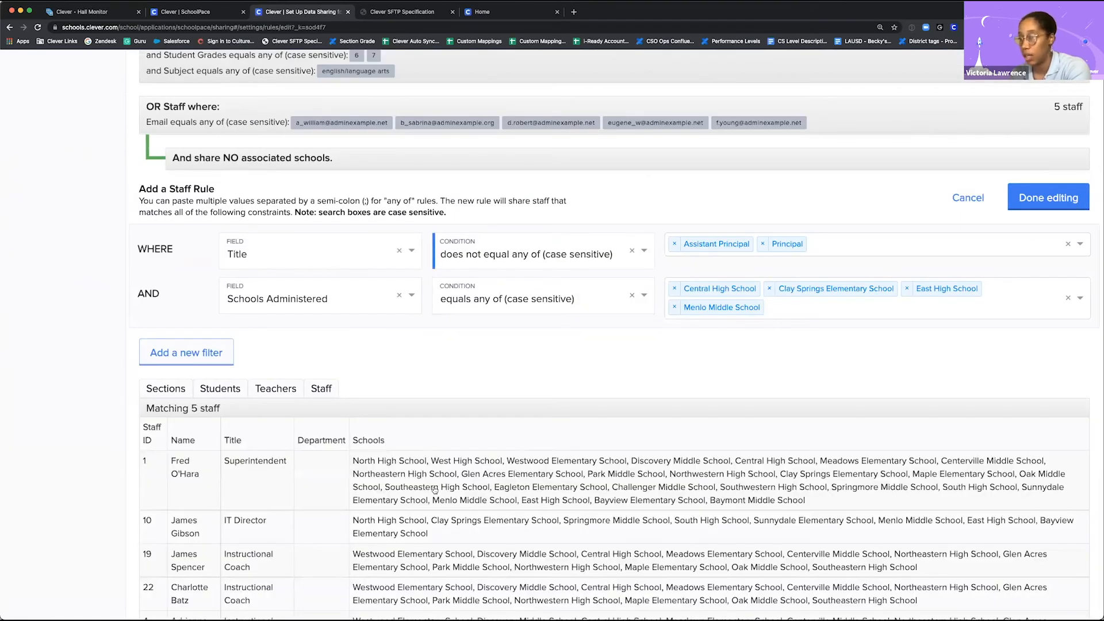
scroll(434, 489, down, 2)
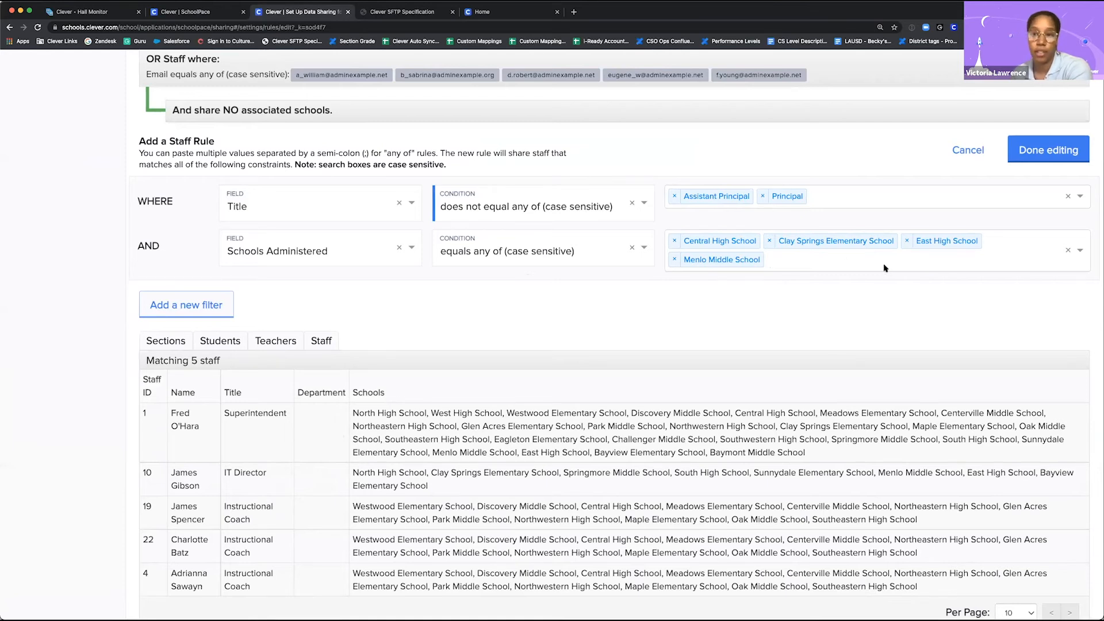
click(977, 151)
scroll(526, 184, up, 6)
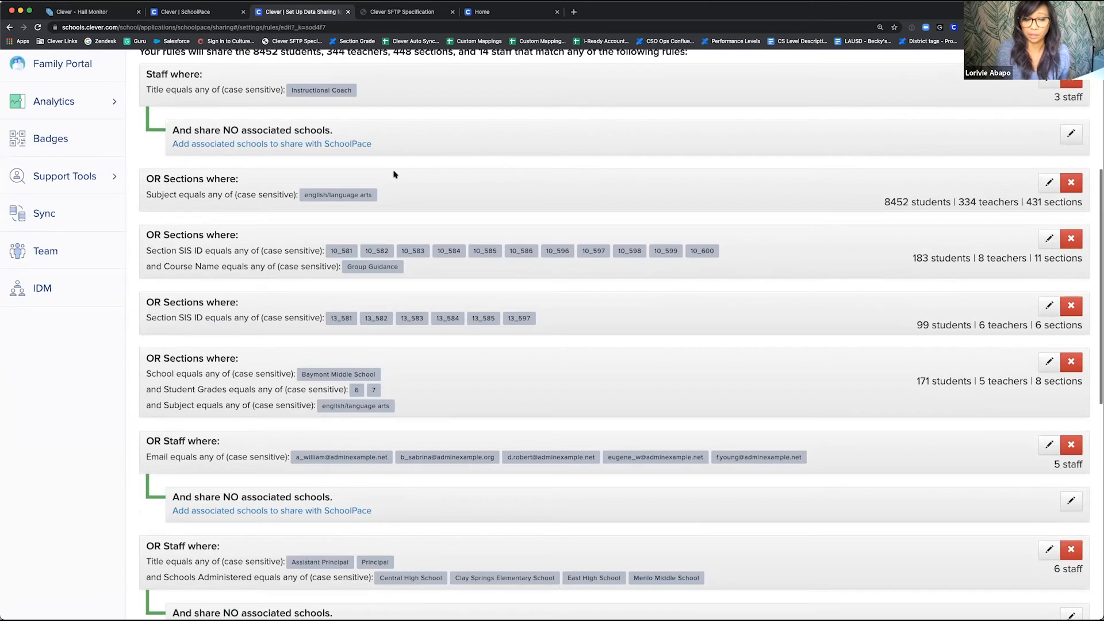
Step: Leave the SchoolPace sharing rules and open the staff section of the district's Sync page to view its sync options
scroll(394, 174, up, 3)
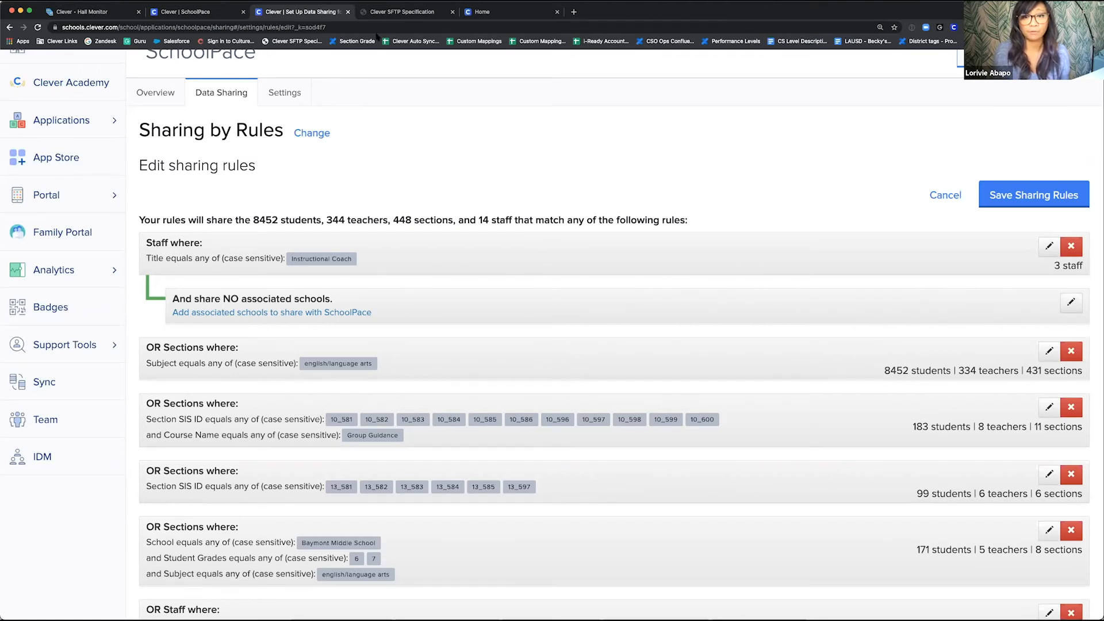
scroll(408, 144, up, 2)
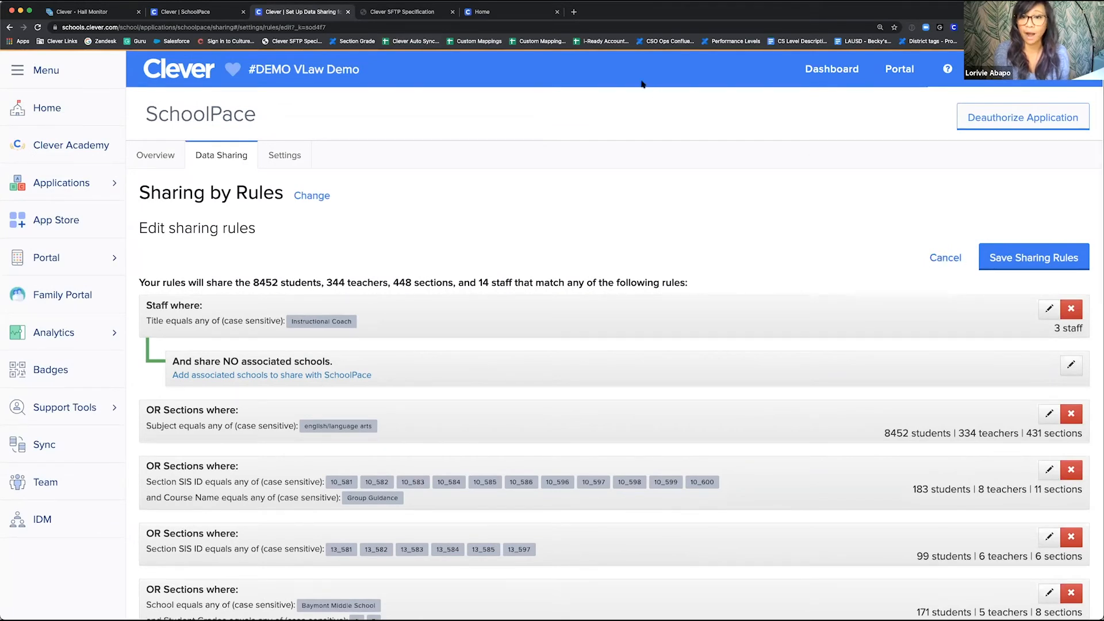
click(52, 110)
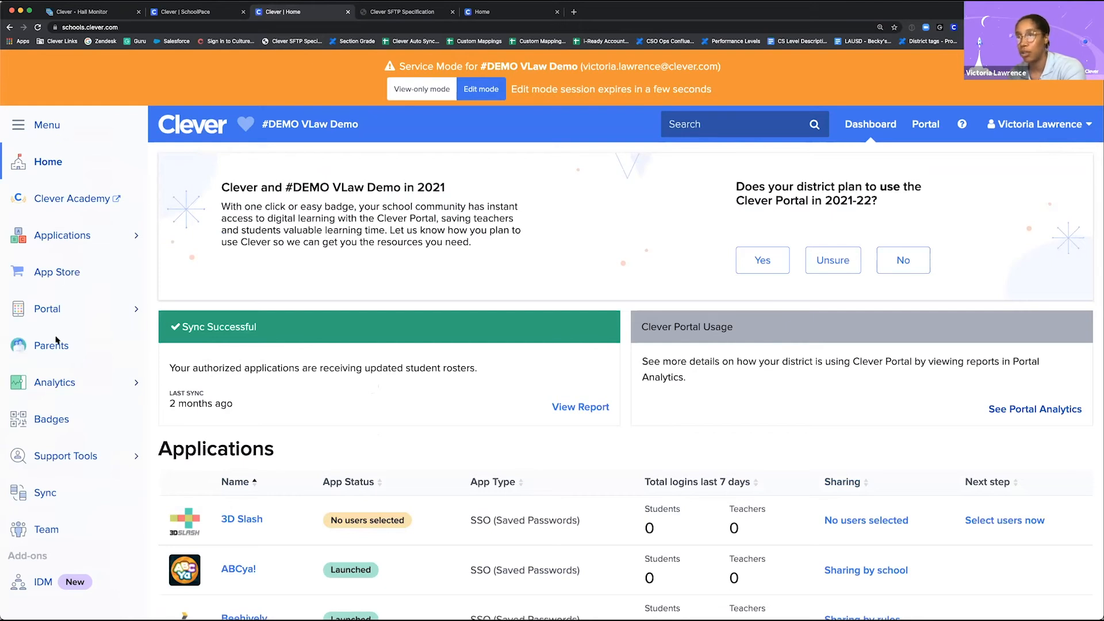
scroll(55, 368, down, 3)
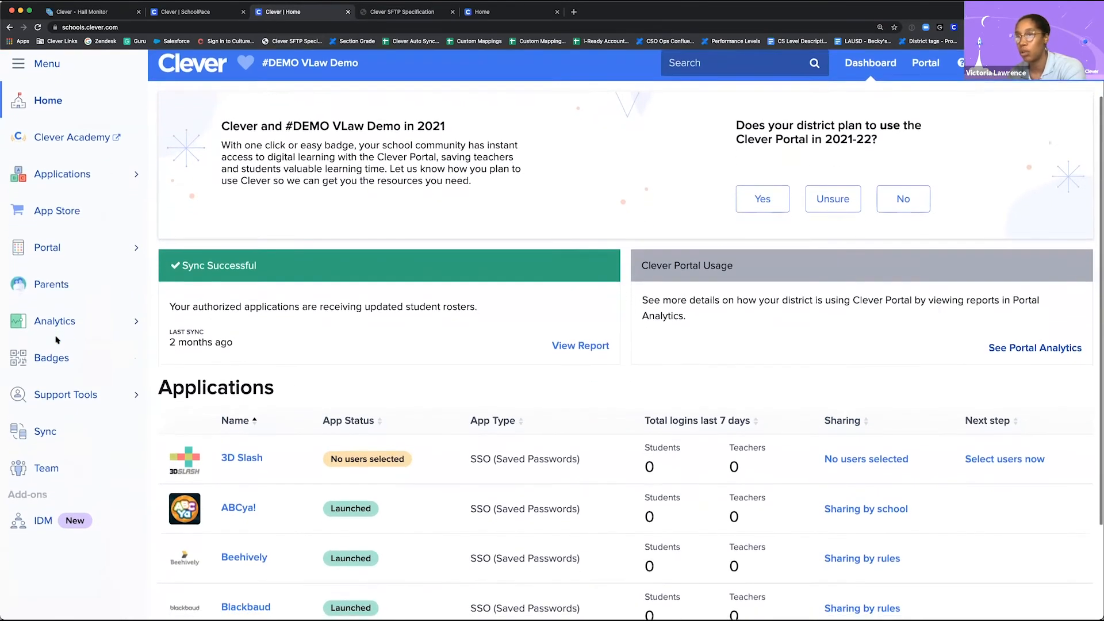
click(48, 407)
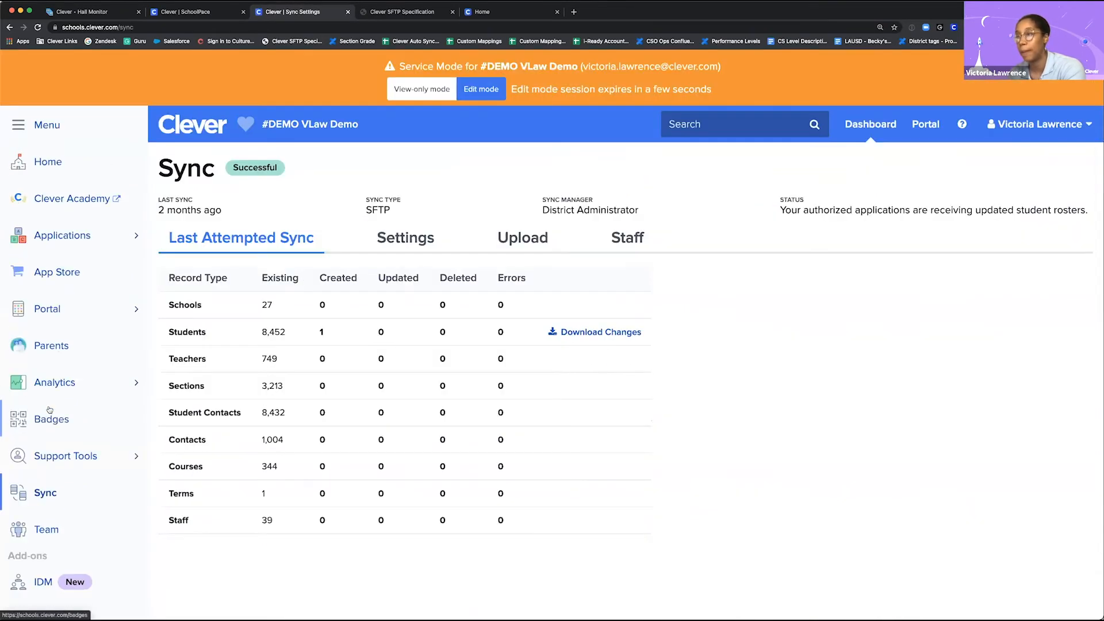
click(630, 238)
scroll(362, 382, down, 3)
scroll(362, 382, down, 5)
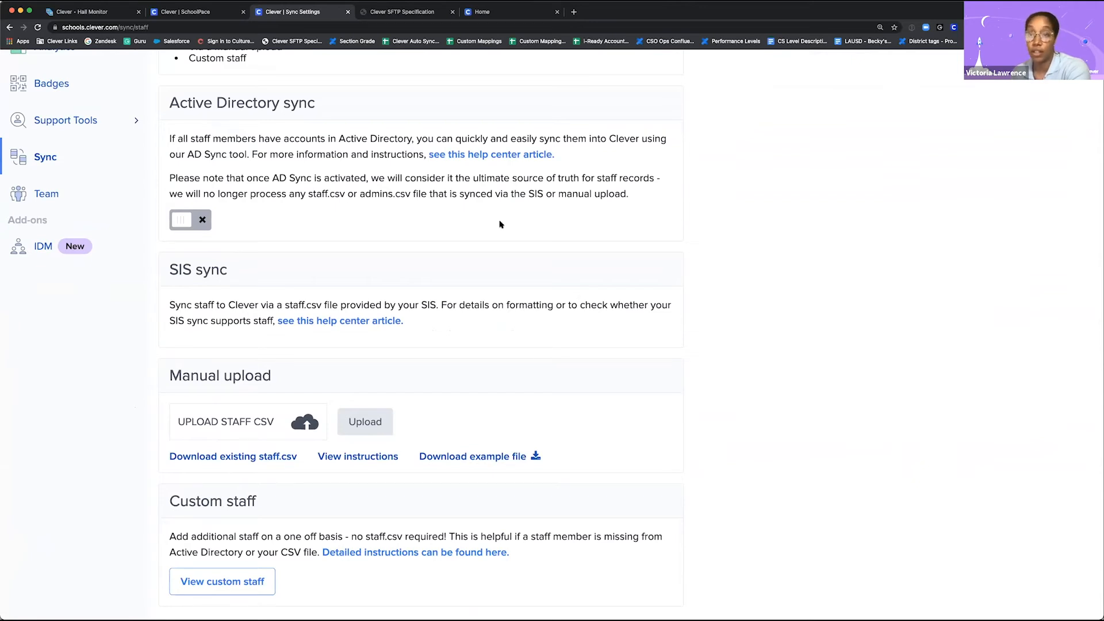
Step: Check the staff.csv column requirements in the Clever SFTP Specification document, and return to the staff sync settings
click(381, 13)
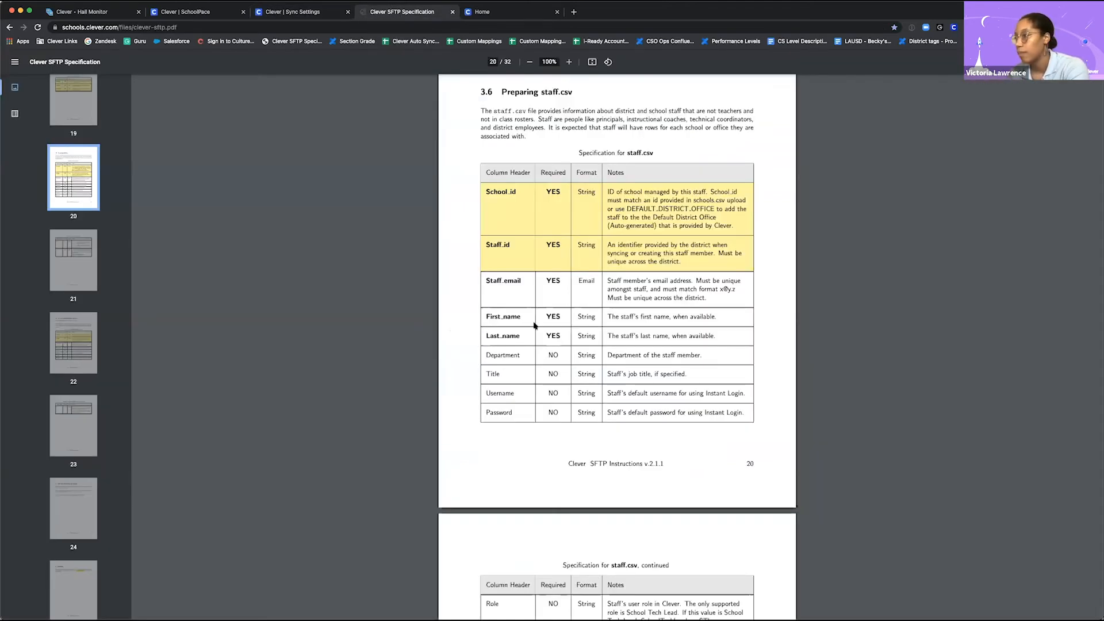
scroll(534, 325, down, 1)
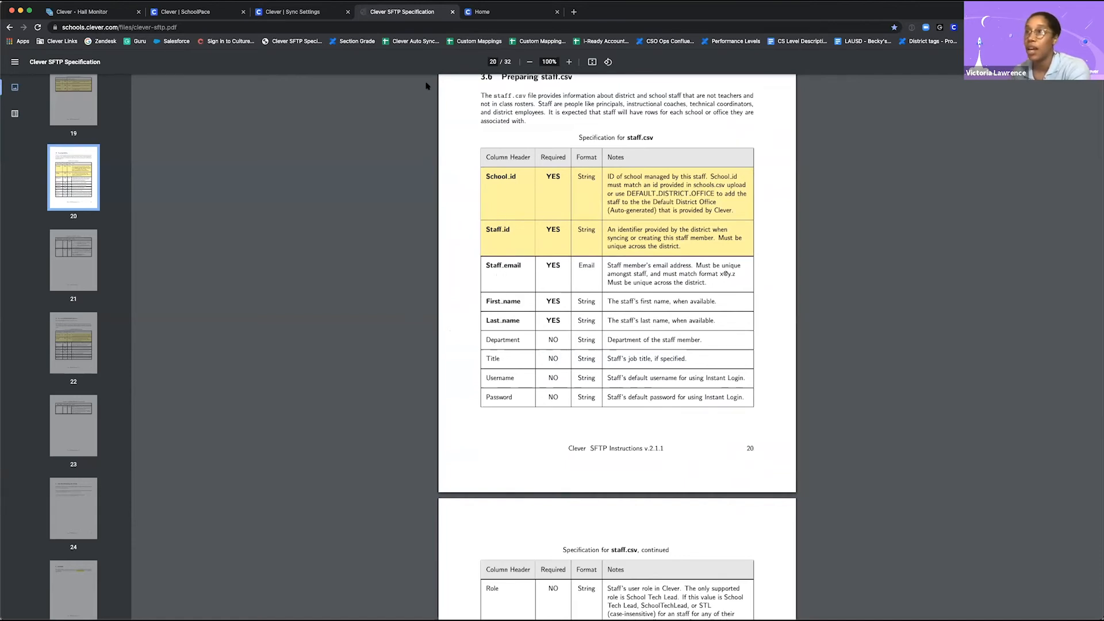
click(315, 12)
Step: Review the Active Directory, SIS sync, manual upload and custom staff methods for syncing staff to Clever
scroll(382, 250, down, 1)
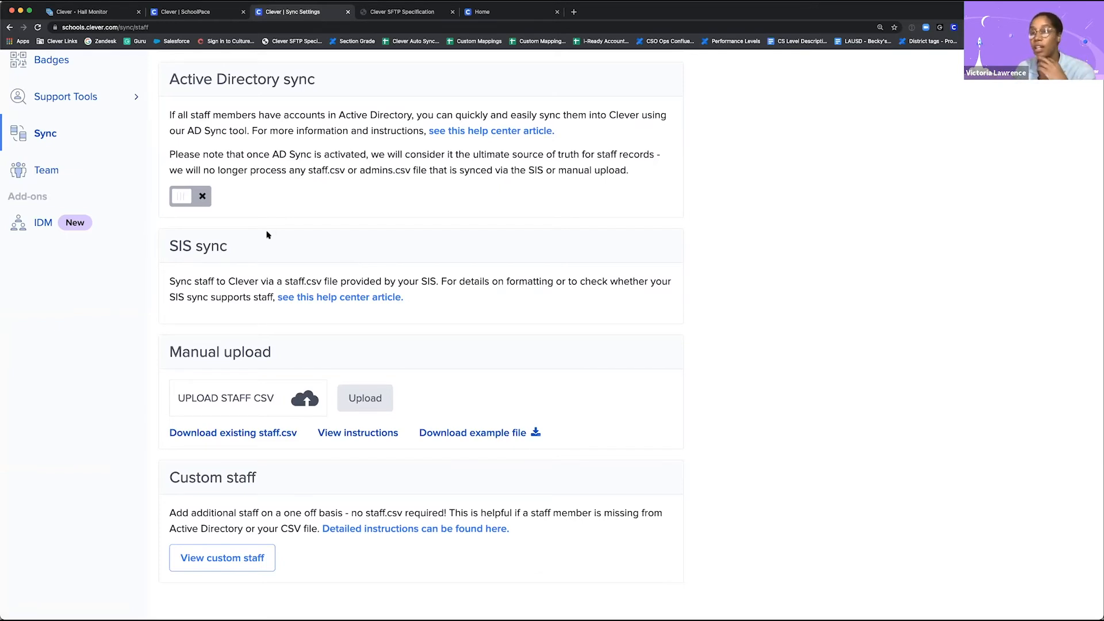
scroll(63, 148, up, 5)
scroll(63, 148, up, 2)
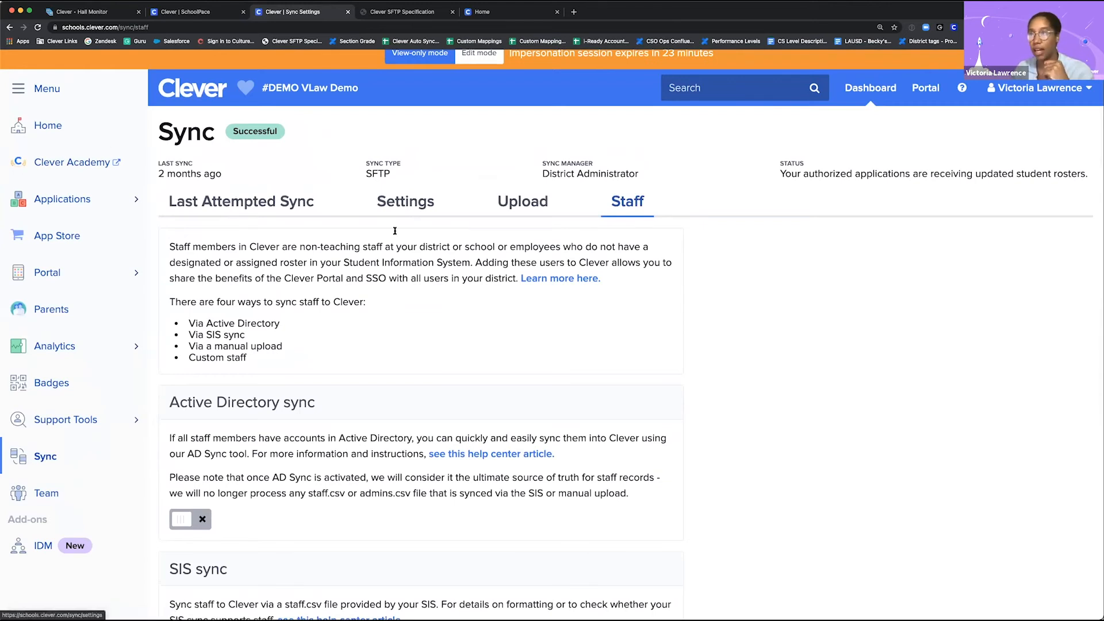
scroll(352, 330, down, 2)
scroll(331, 335, down, 1)
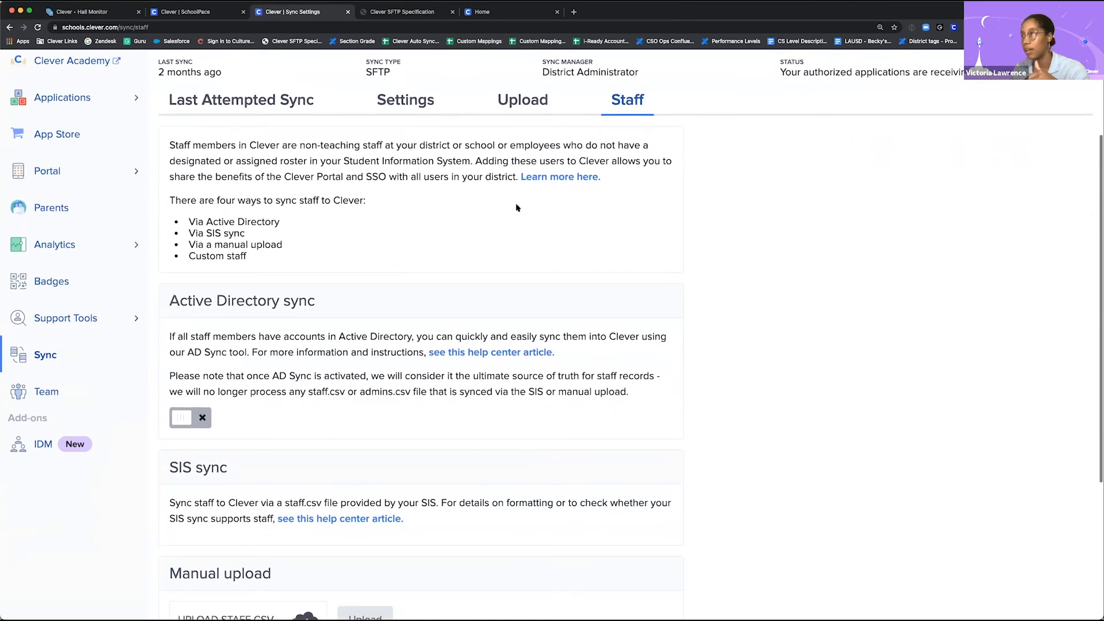
scroll(416, 275, down, 1)
scroll(417, 274, down, 3)
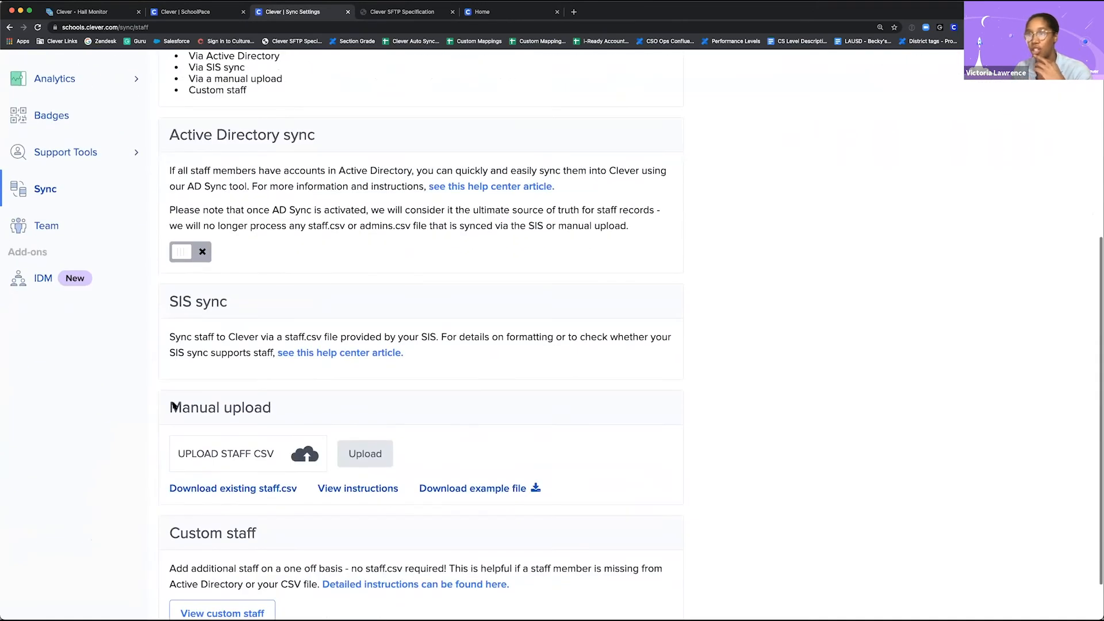